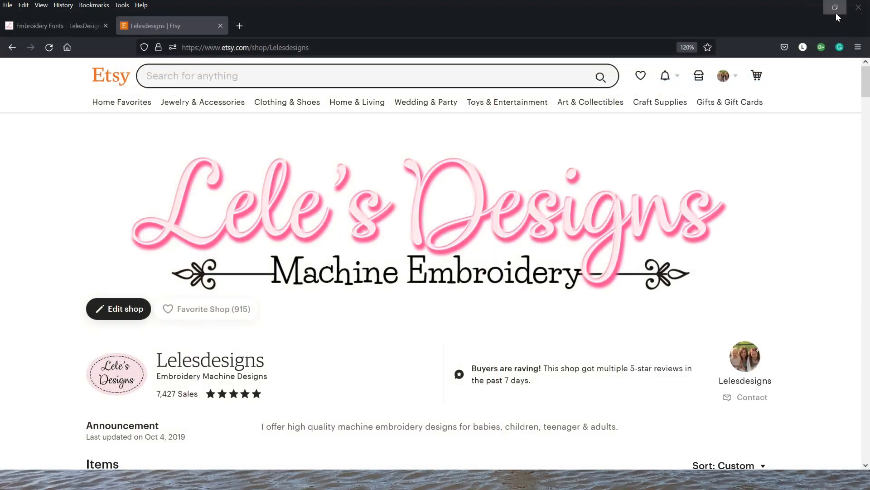
Browse the Etsy shop's items, then view the Signature Font Embroidery product and its preview images on the Lele's Designs website
{"action": "scroll", "coordinate": [798, 204], "scroll_direction": "down", "scroll_amount": 5}
{"action": "scroll", "coordinate": [798, 204], "scroll_direction": "down", "scroll_amount": 3}
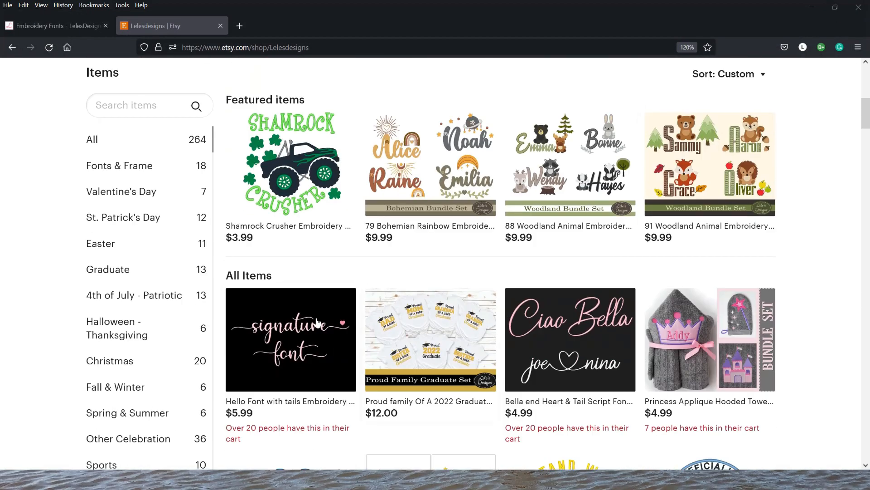
{"action": "left_click", "coordinate": [61, 27]}
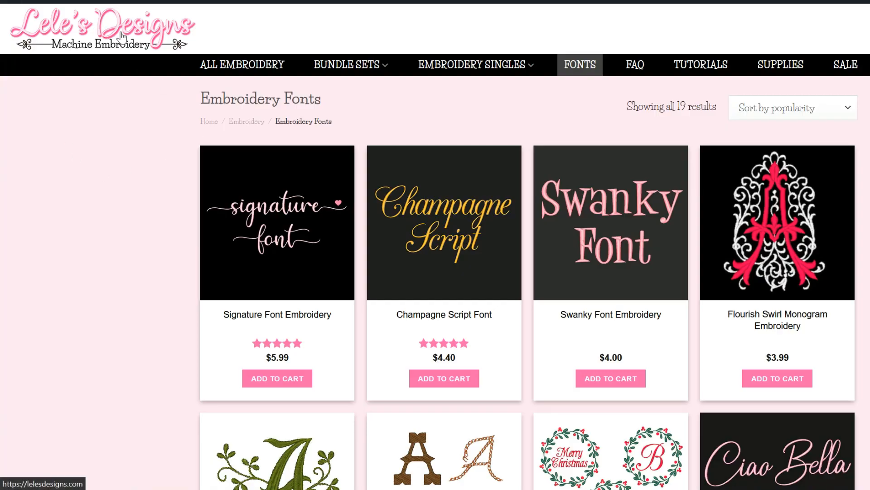
{"action": "left_click", "coordinate": [290, 254]}
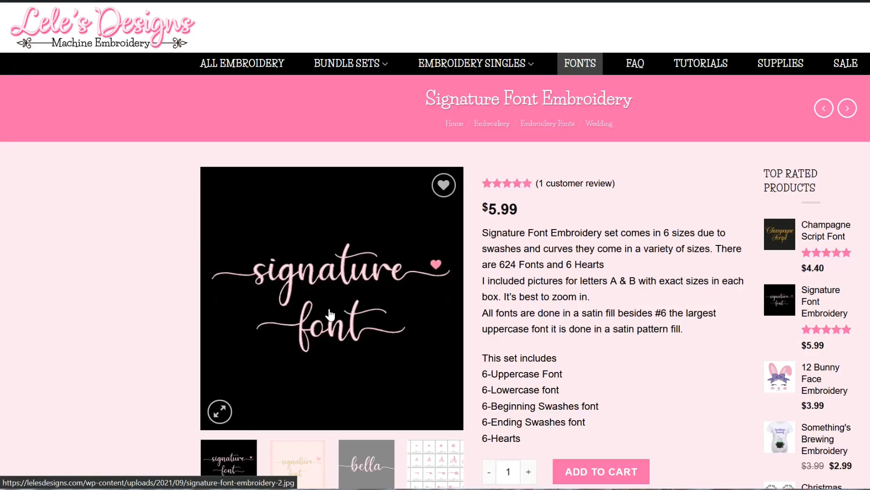
{"action": "scroll", "coordinate": [376, 399], "scroll_direction": "down", "scroll_amount": 2}
{"action": "left_click", "coordinate": [376, 399]}
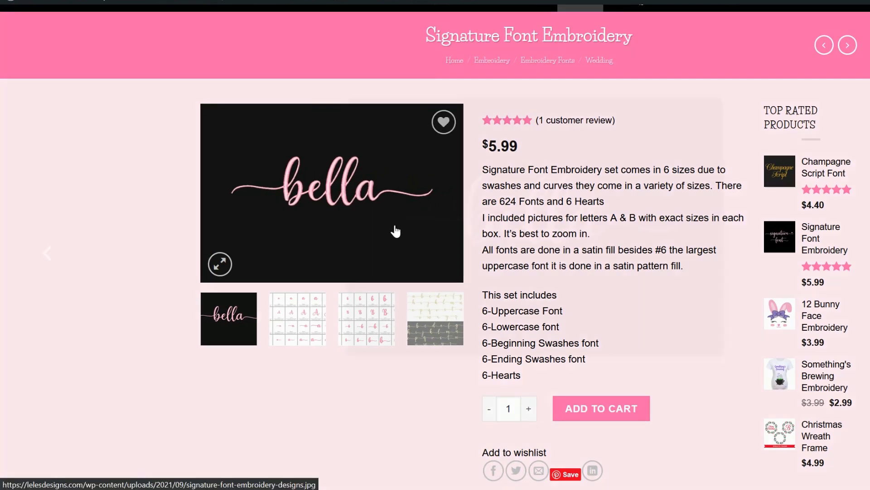
{"action": "left_click", "coordinate": [392, 229]}
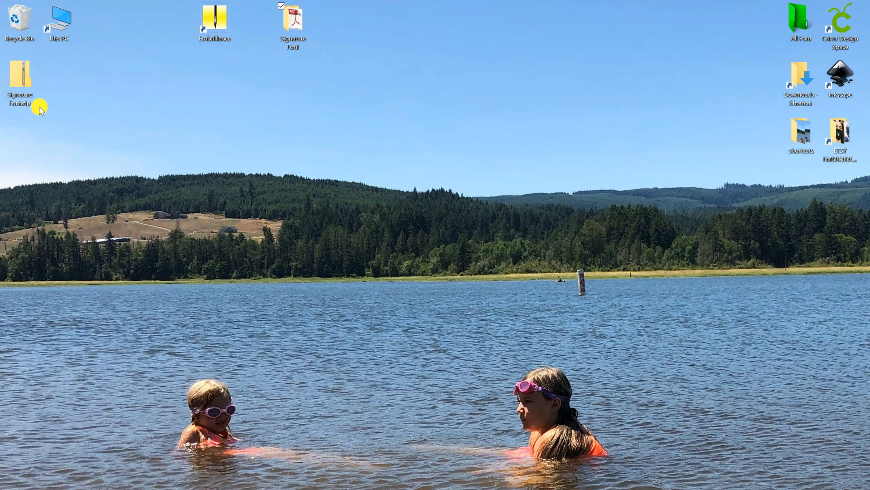
{"action": "right_click", "coordinate": [19, 83]}
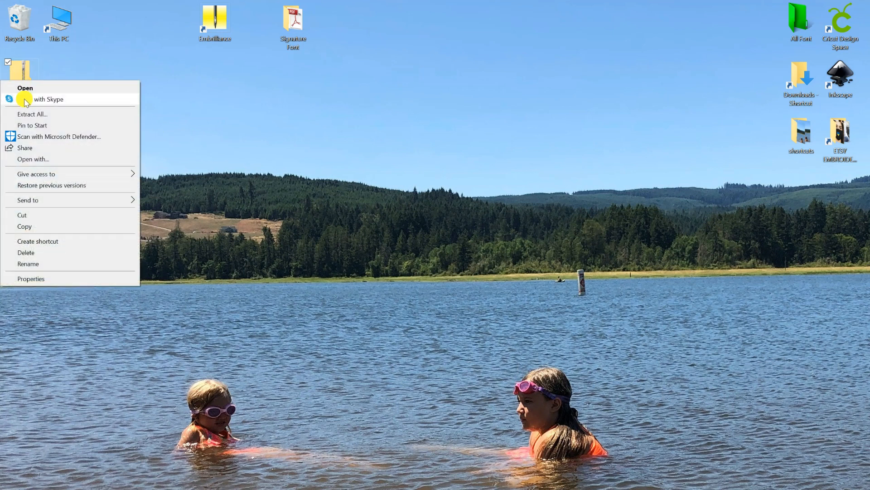
{"action": "left_click", "coordinate": [27, 114]}
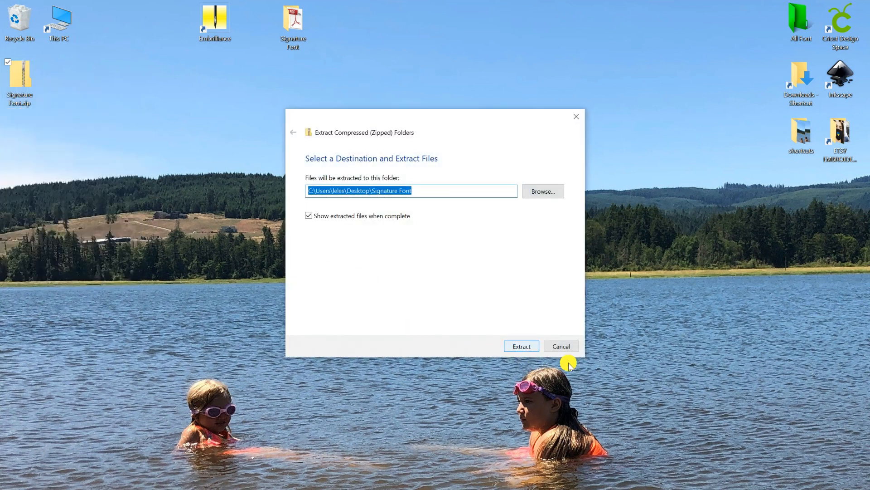
{"action": "left_click", "coordinate": [563, 348]}
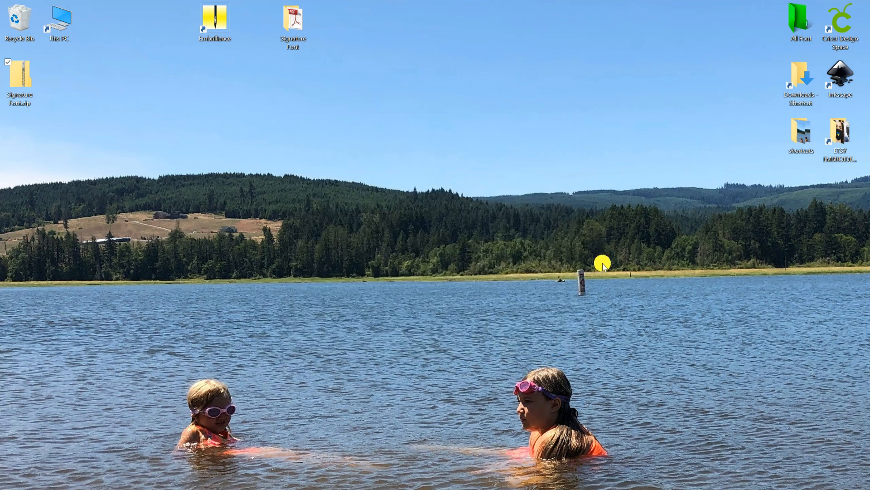
Open the BX folder inside the desktop's Signature Font folder and select all of its BX files
{"action": "double_click", "coordinate": [295, 21]}
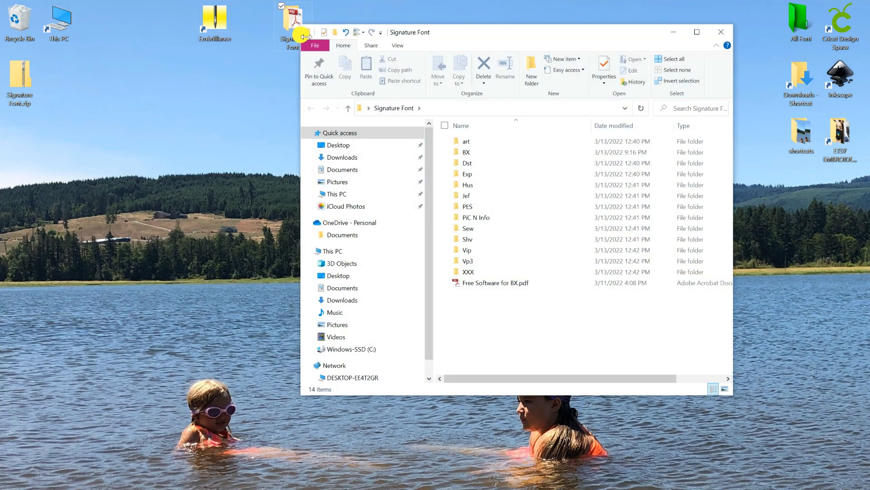
{"action": "double_click", "coordinate": [467, 153]}
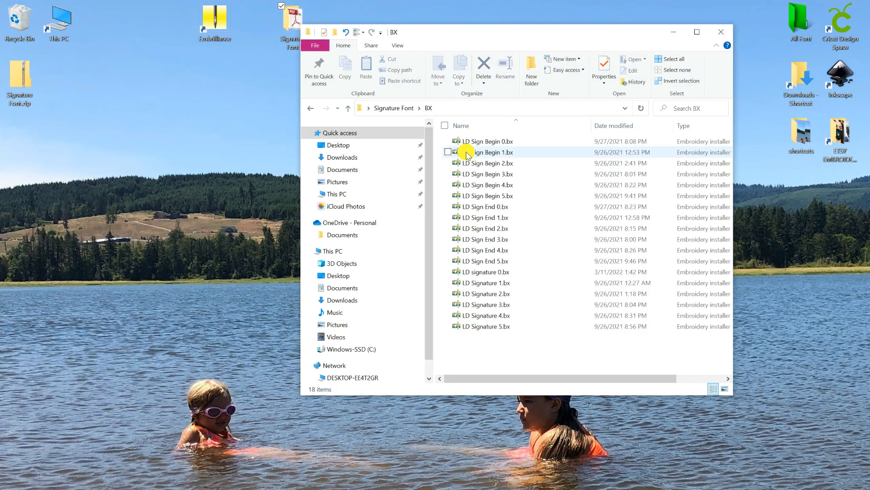
{"action": "left_click", "coordinate": [680, 60]}
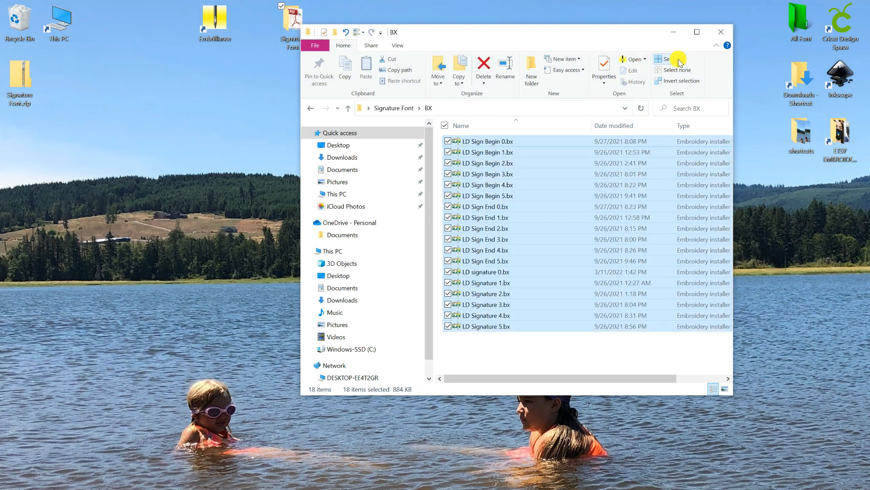
Switch to Embrilliance, arrange its window beside the BX folder, and install all the selected BX font files
{"action": "left_click_drag", "start_coordinate": [514, 171], "coordinate": [206, 34]}
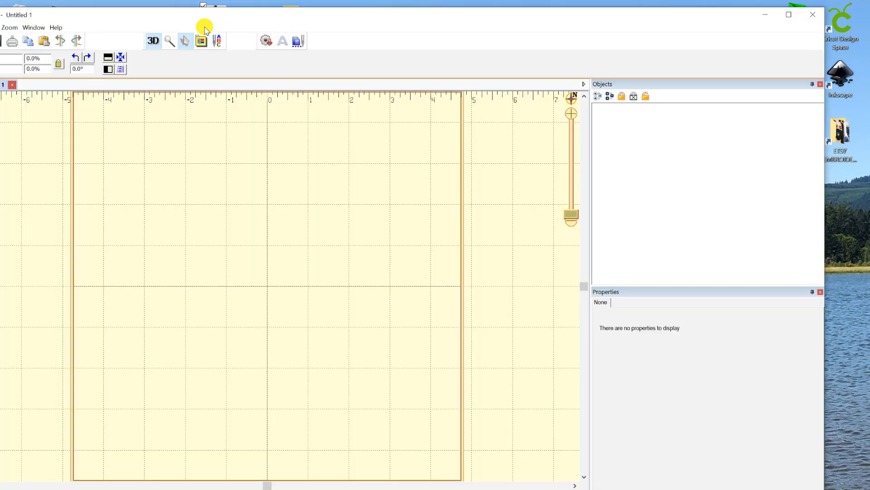
{"action": "left_click_drag", "start_coordinate": [711, 16], "coordinate": [480, 8]}
{"action": "left_click_drag", "start_coordinate": [612, 31], "coordinate": [773, 34]}
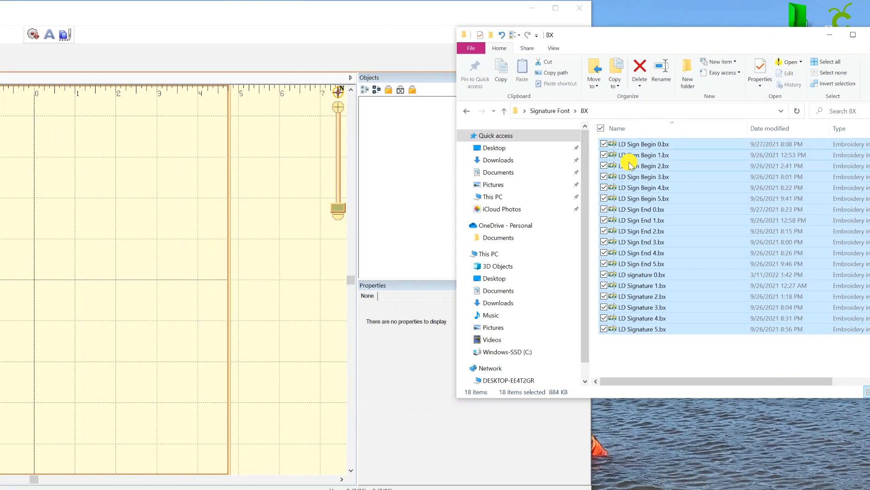
{"action": "left_click_drag", "start_coordinate": [632, 147], "coordinate": [397, 219]}
{"action": "left_click_drag", "start_coordinate": [286, 234], "coordinate": [272, 234]}
{"action": "left_click_drag", "start_coordinate": [567, 36], "coordinate": [727, 61]}
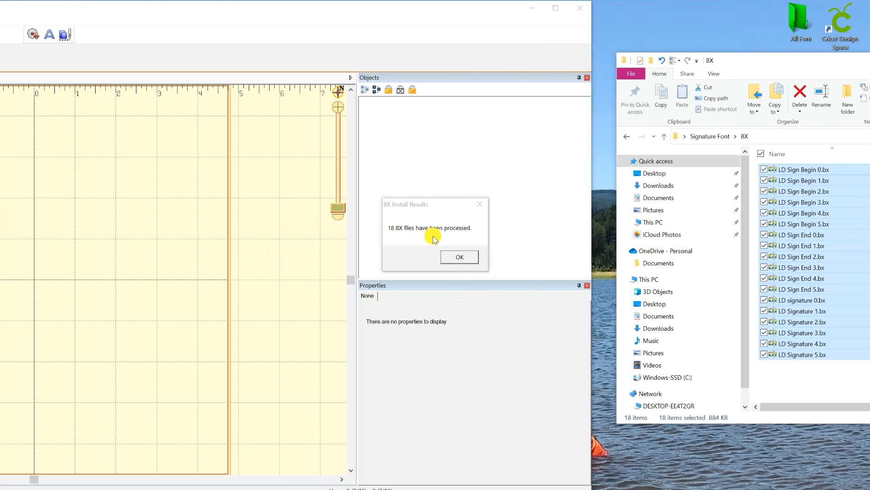
{"action": "left_click", "coordinate": [460, 259]}
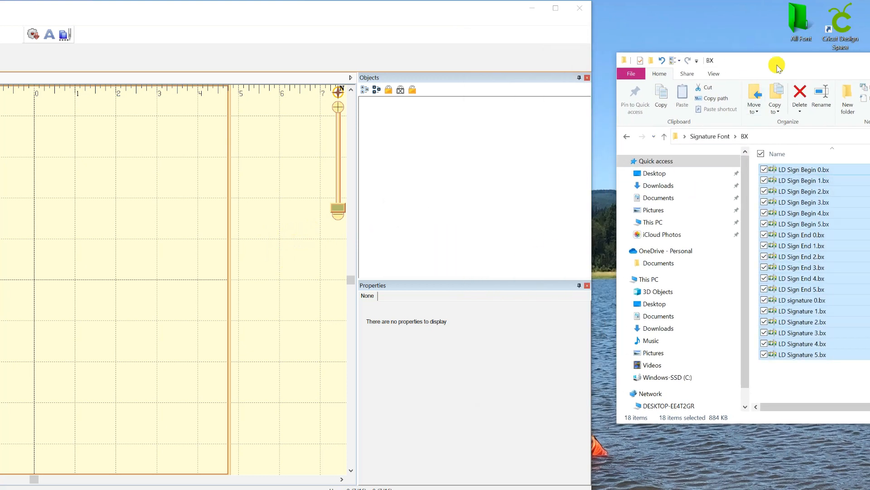
Put away the BX folder window and maximize the Embrilliance window
{"action": "left_click_drag", "start_coordinate": [787, 63], "coordinate": [465, 66]}
{"action": "left_click", "coordinate": [728, 63]}
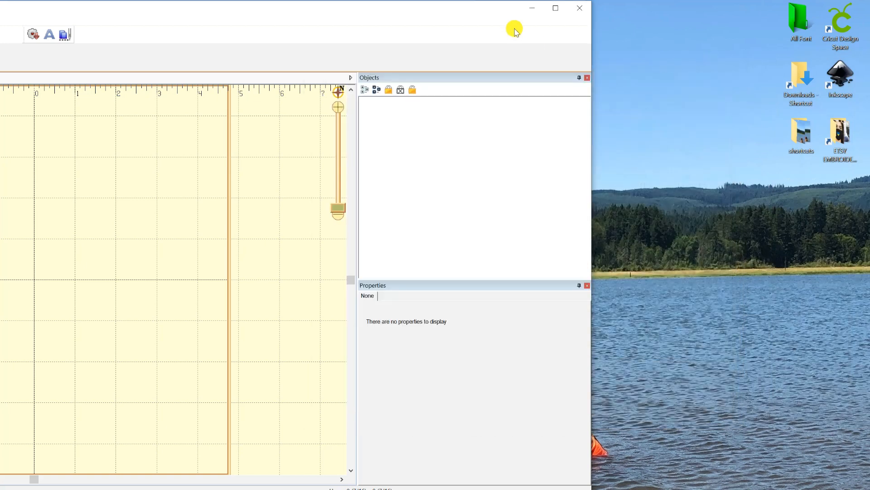
{"action": "left_click", "coordinate": [562, 13]}
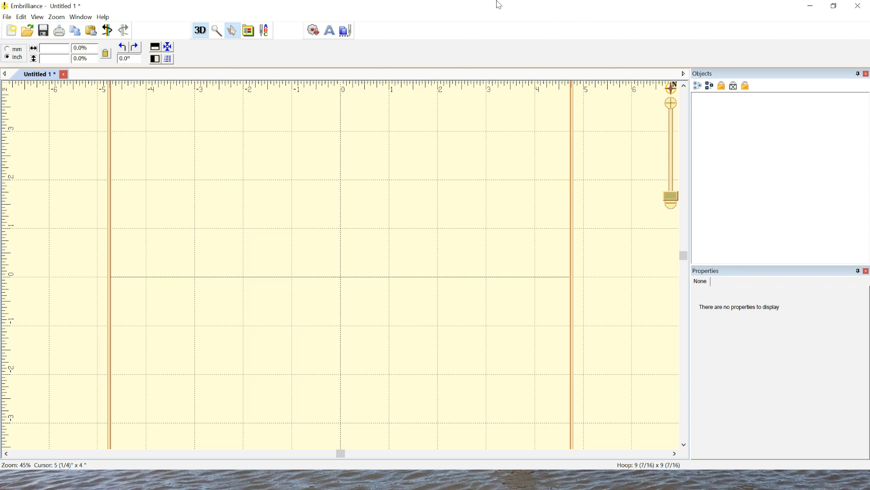
Add a default lettering object and look through its font choices for the LD Sign Begin, LD Sign End and LD Signature fonts
{"action": "left_click", "coordinate": [331, 37]}
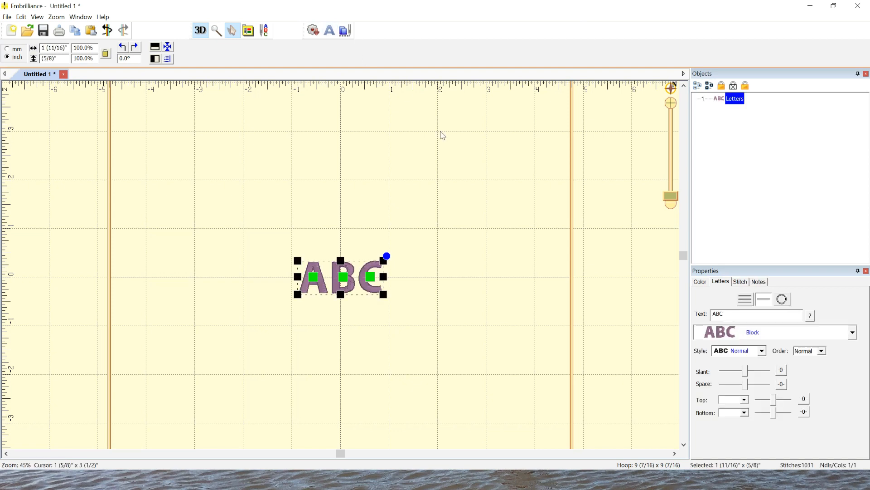
{"action": "left_click", "coordinate": [854, 336]}
{"action": "left_click_drag", "start_coordinate": [864, 186], "coordinate": [863, 277]}
{"action": "scroll", "coordinate": [803, 256], "scroll_direction": "down", "scroll_amount": 1}
{"action": "scroll", "coordinate": [805, 260], "scroll_direction": "down", "scroll_amount": 1}
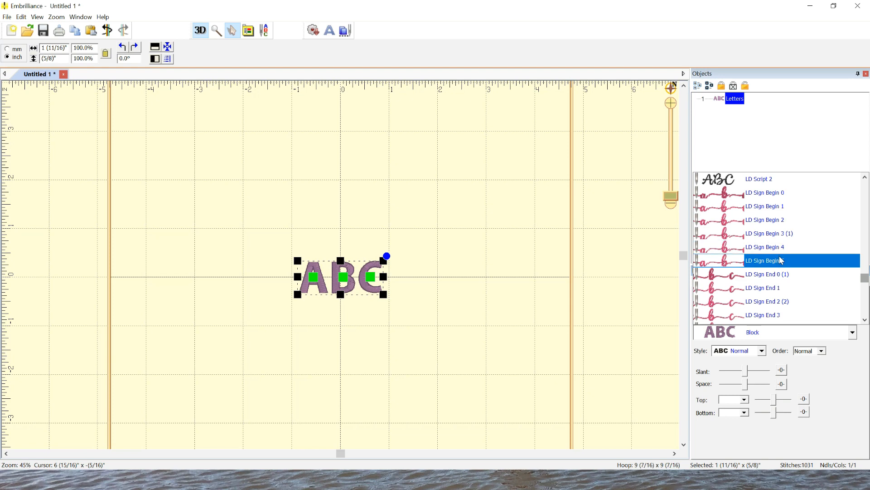
{"action": "scroll", "coordinate": [781, 275], "scroll_direction": "down", "scroll_amount": 1}
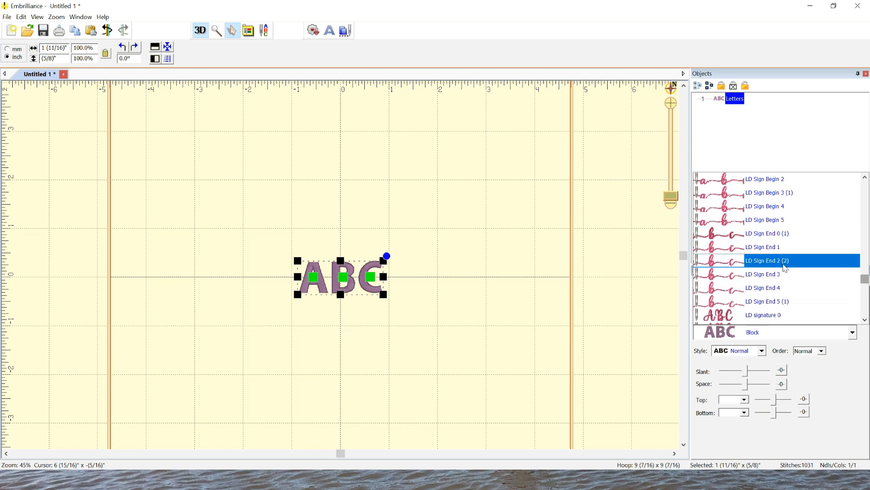
{"action": "scroll", "coordinate": [780, 303], "scroll_direction": "down", "scroll_amount": 3}
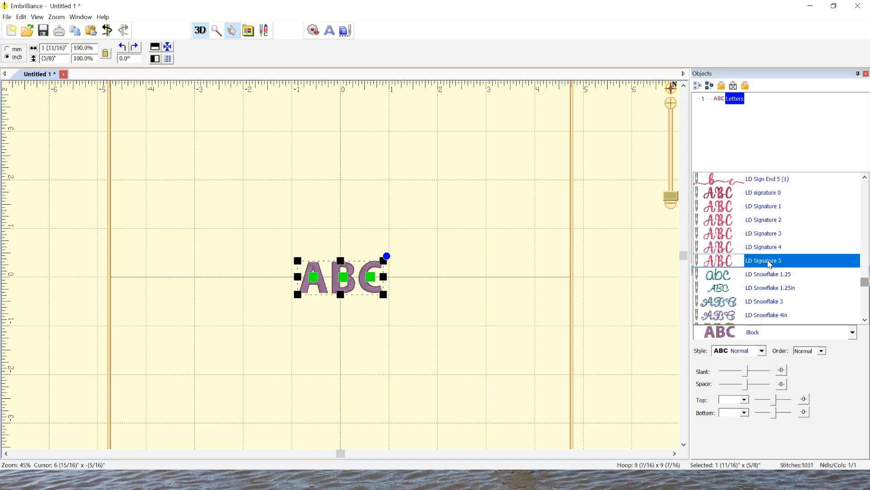
Switch to the Signature Font folder in File Explorer and view the font files in its BX folder
{"action": "left_click", "coordinate": [810, 7]}
{"action": "left_click", "coordinate": [807, 8]}
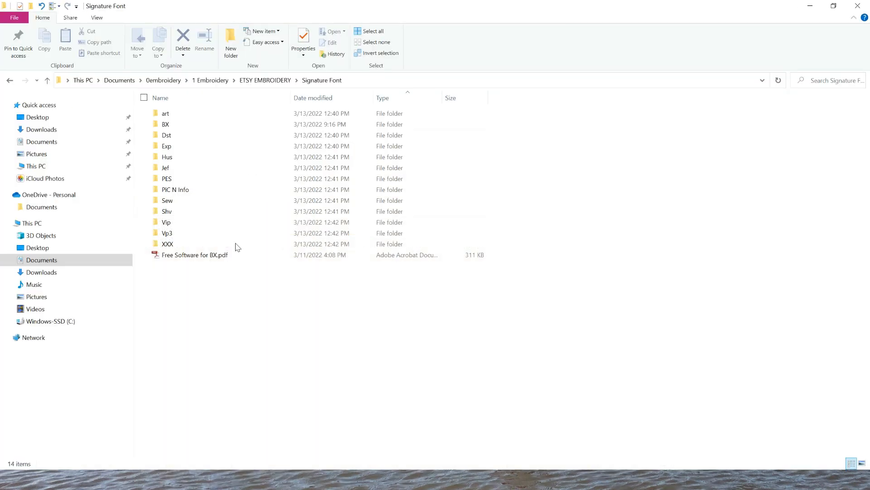
{"action": "double_click", "coordinate": [172, 125]}
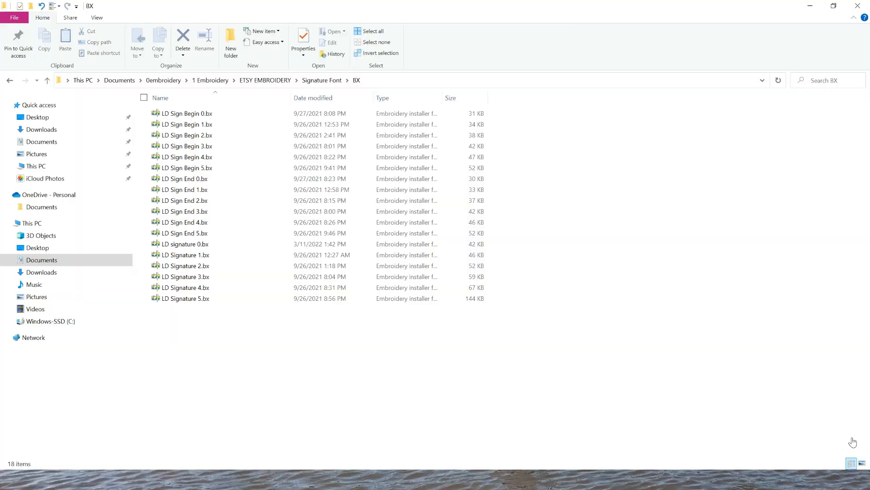
Delete all four lettering objects of the existing swash name design, including the heart, from the Embrilliance page
{"action": "left_click", "coordinate": [642, 164]}
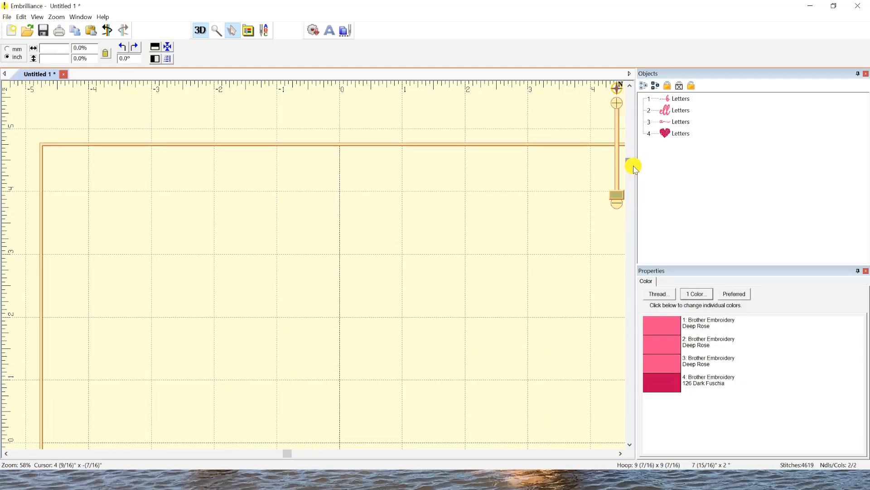
{"action": "left_click_drag", "start_coordinate": [634, 167], "coordinate": [635, 300]}
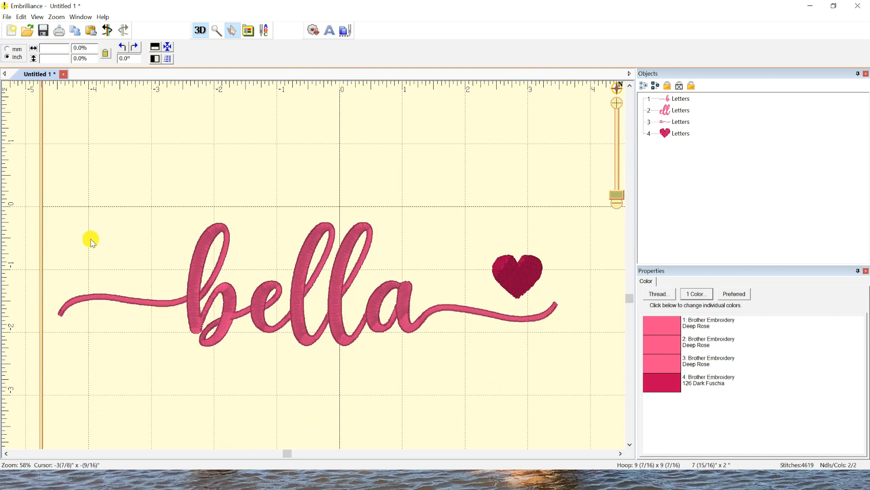
{"action": "left_click_drag", "start_coordinate": [54, 208], "coordinate": [578, 381]}
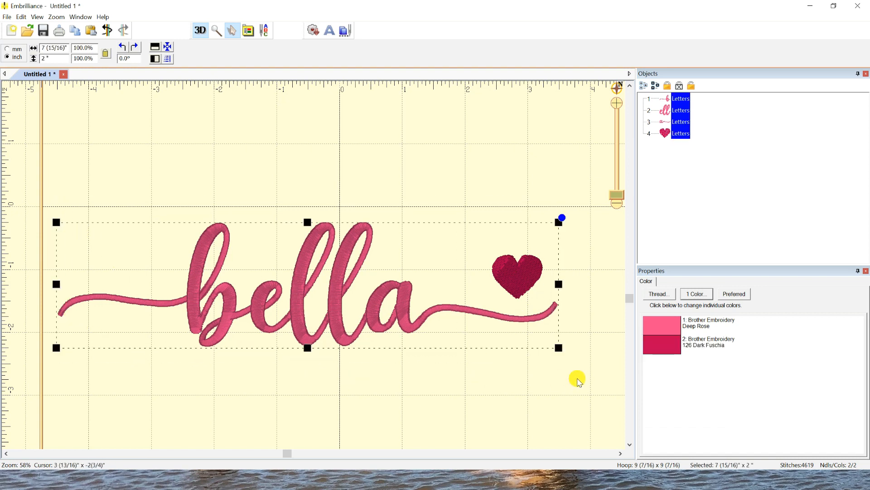
{"action": "key", "text": "Delete"}
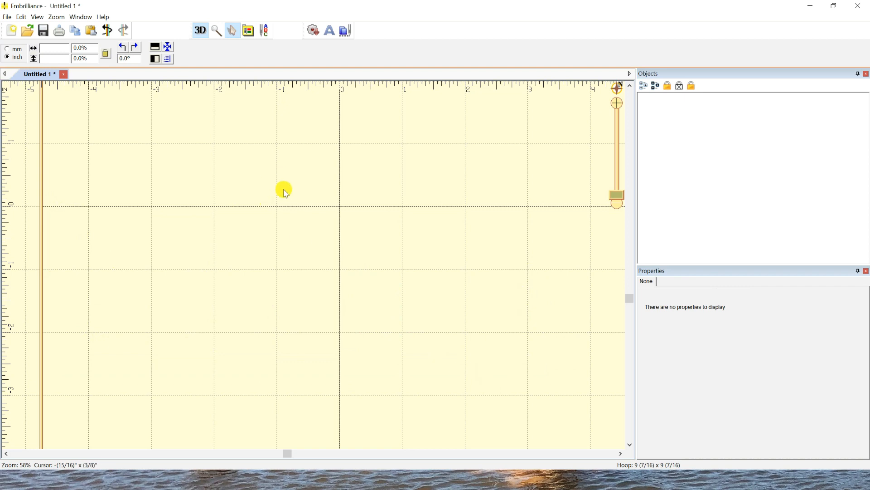
Add a new lettering object and set its text to b
{"action": "scroll", "coordinate": [332, 158], "scroll_direction": "up", "scroll_amount": 1}
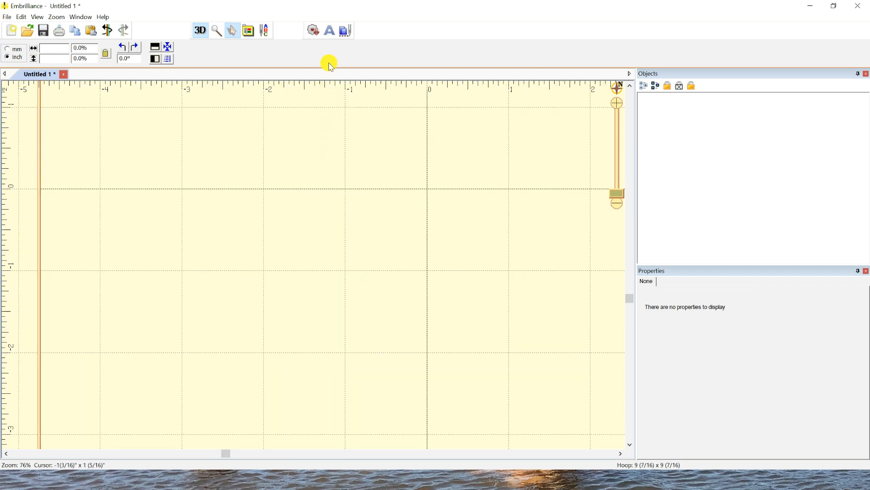
{"action": "left_click", "coordinate": [332, 34]}
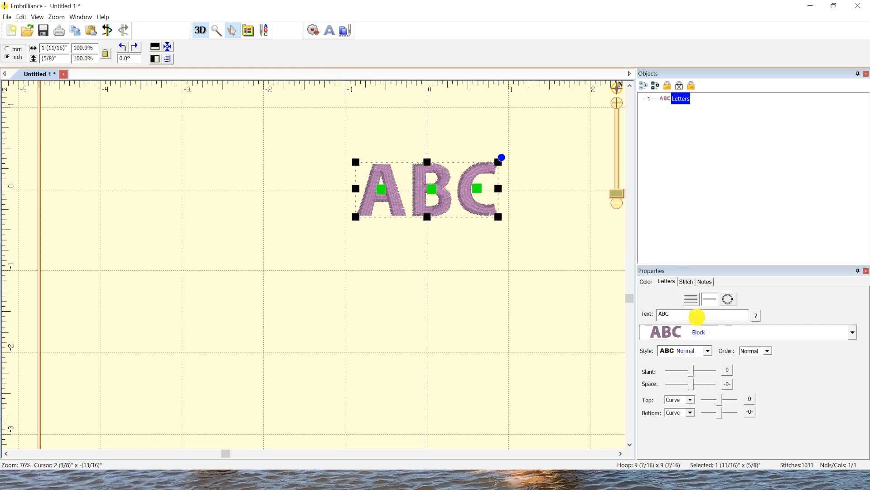
{"action": "double_click", "coordinate": [666, 315]}
{"action": "key", "text": "BackSpace"}
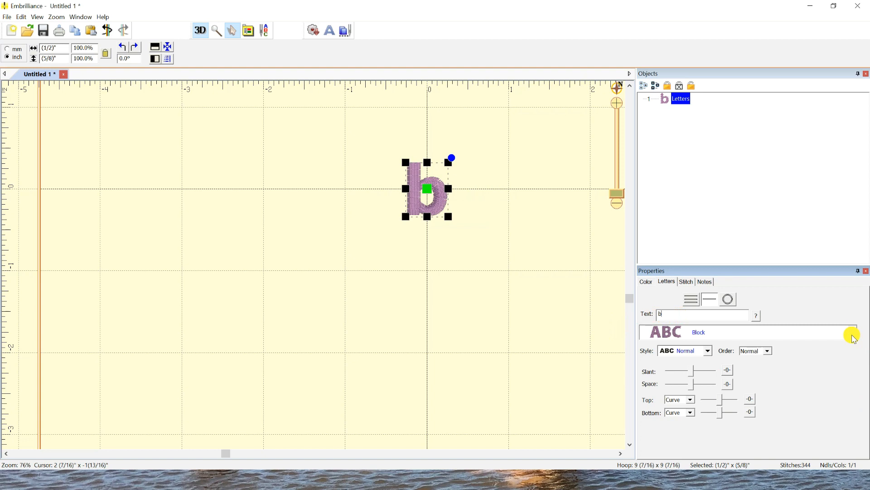
Set the letter b to the LD Sign Begin 2 font and place it near the hoop's left edge
{"action": "left_click", "coordinate": [852, 335]}
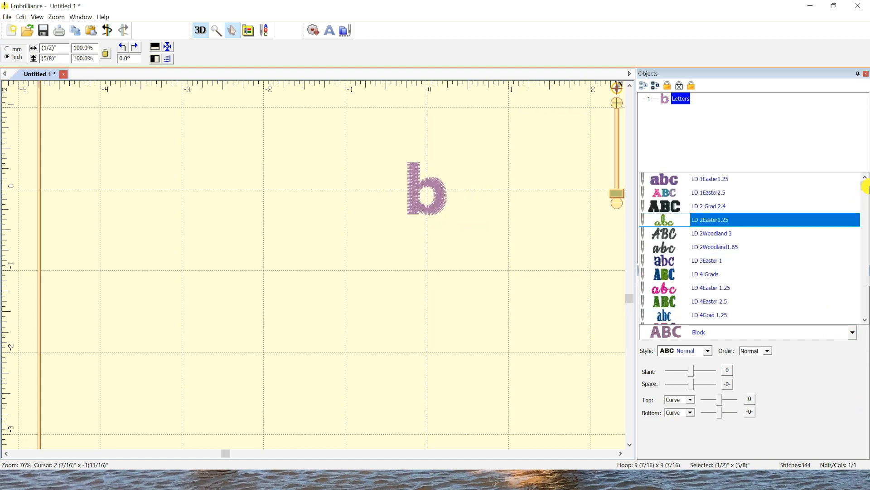
{"action": "left_click_drag", "start_coordinate": [862, 185], "coordinate": [865, 276]}
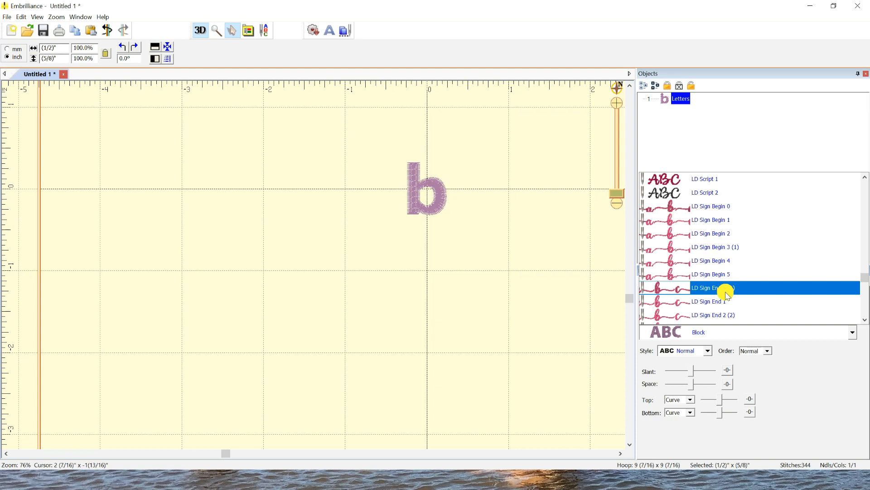
{"action": "left_click", "coordinate": [710, 234]}
{"action": "left_click_drag", "start_coordinate": [418, 219], "coordinate": [222, 233]}
{"action": "left_click", "coordinate": [344, 229]}
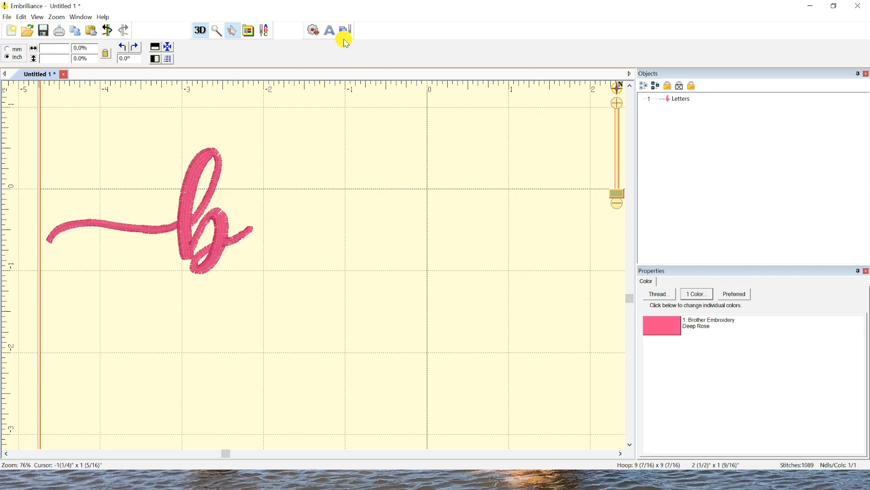
Add a new lettering object reading ell in the LD Signature 2 font and place it against the end of the b
{"action": "left_click", "coordinate": [330, 32]}
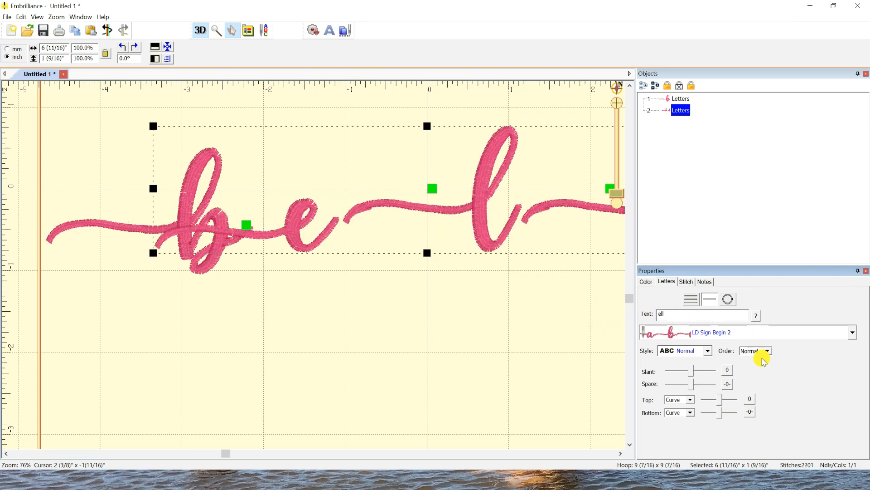
{"action": "left_click", "coordinate": [853, 334]}
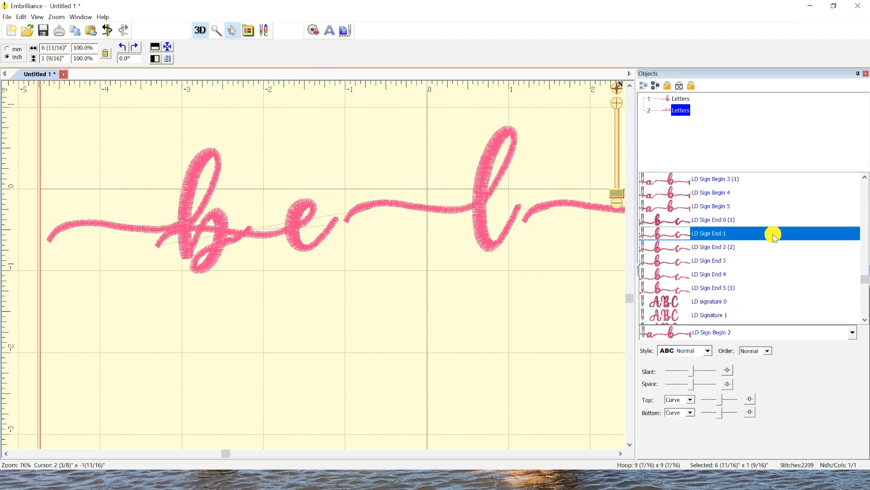
{"action": "scroll", "coordinate": [736, 271], "scroll_direction": "down", "scroll_amount": 1}
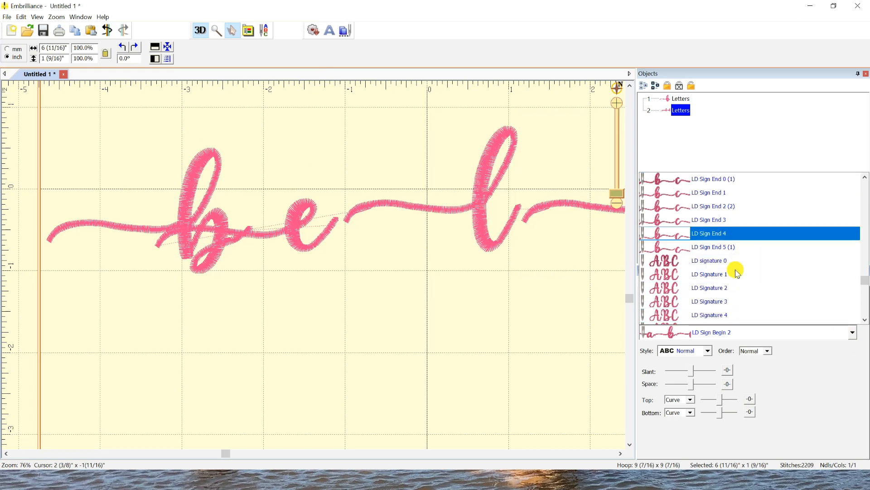
{"action": "left_click", "coordinate": [684, 290]}
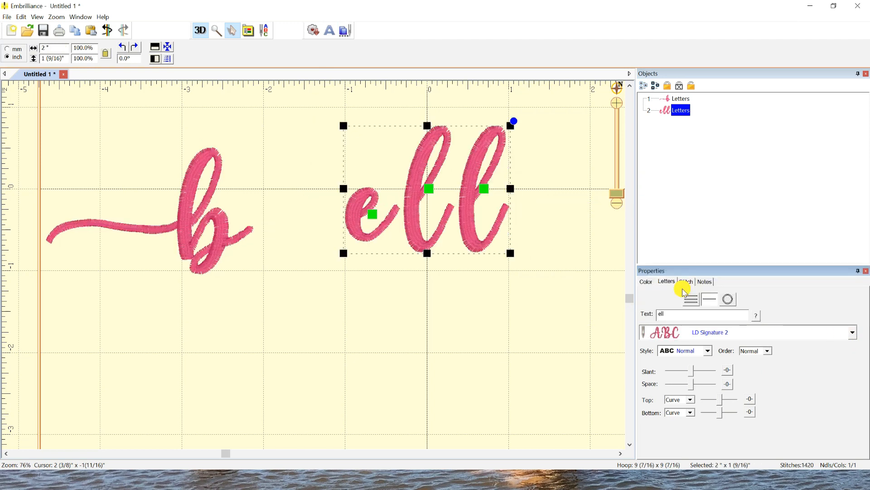
{"action": "left_click_drag", "start_coordinate": [467, 220], "coordinate": [362, 247]}
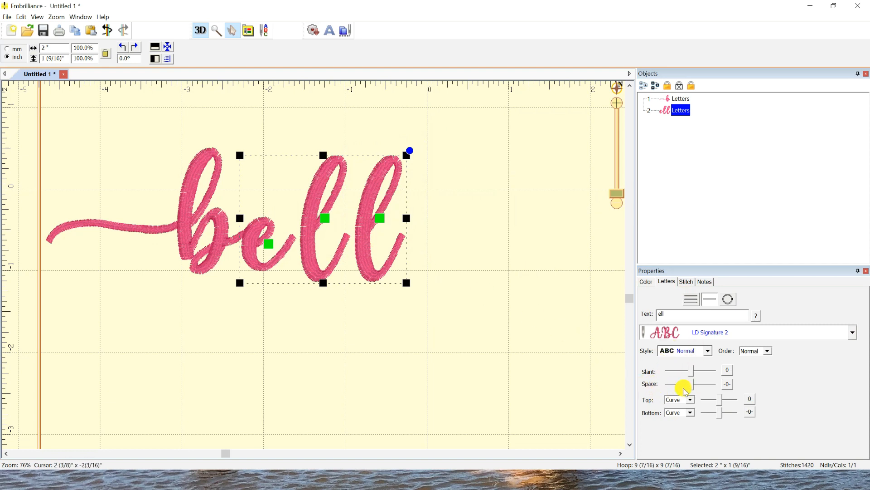
Tighten the letter spacing of ell and shift the e and both l letters individually closer to the b so they join up
{"action": "left_click_drag", "start_coordinate": [691, 388], "coordinate": [660, 391]}
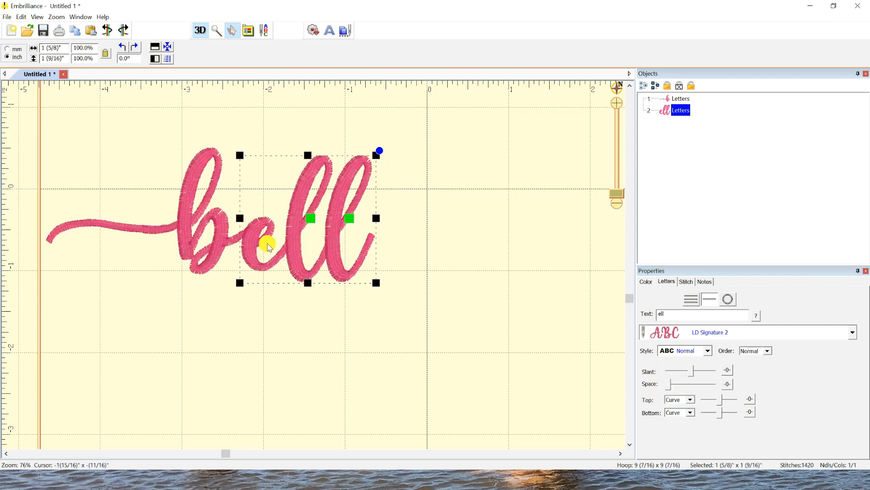
{"action": "left_click", "coordinate": [269, 247]}
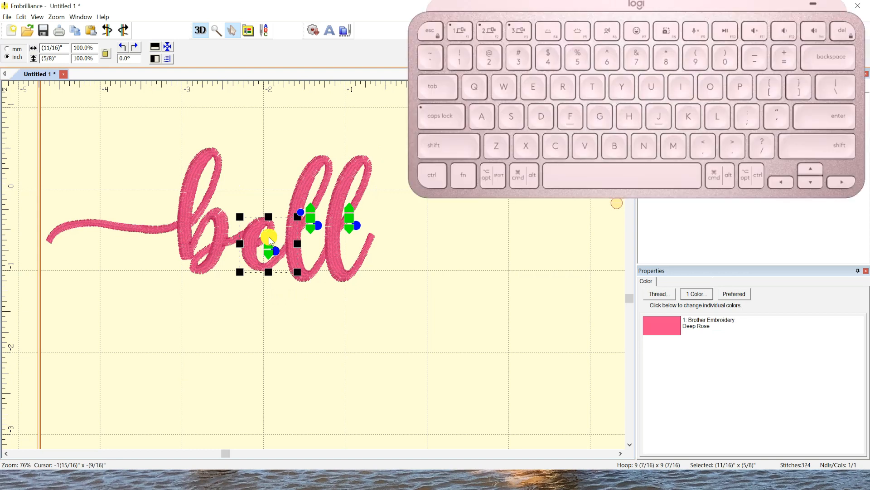
{"action": "key", "text": "Left"}
{"action": "key", "text": "Left"}
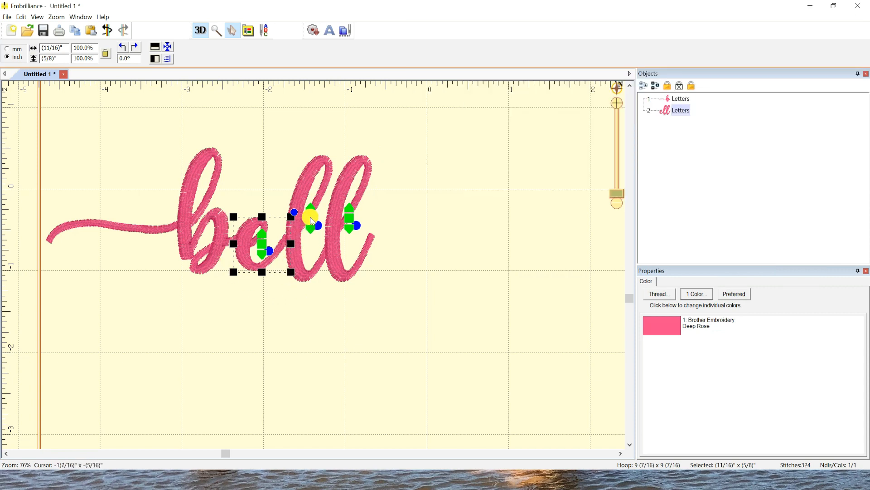
{"action": "left_click", "coordinate": [312, 221]}
{"action": "left_click_drag", "start_coordinate": [312, 221], "coordinate": [302, 221]}
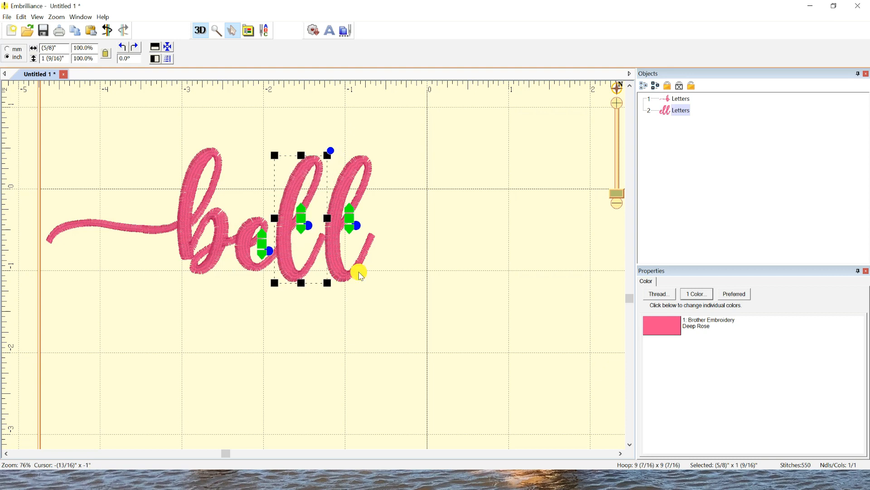
{"action": "left_click", "coordinate": [349, 219]}
{"action": "key", "text": "Left"}
{"action": "key", "text": "Left"}
{"action": "key", "text": "Left"}
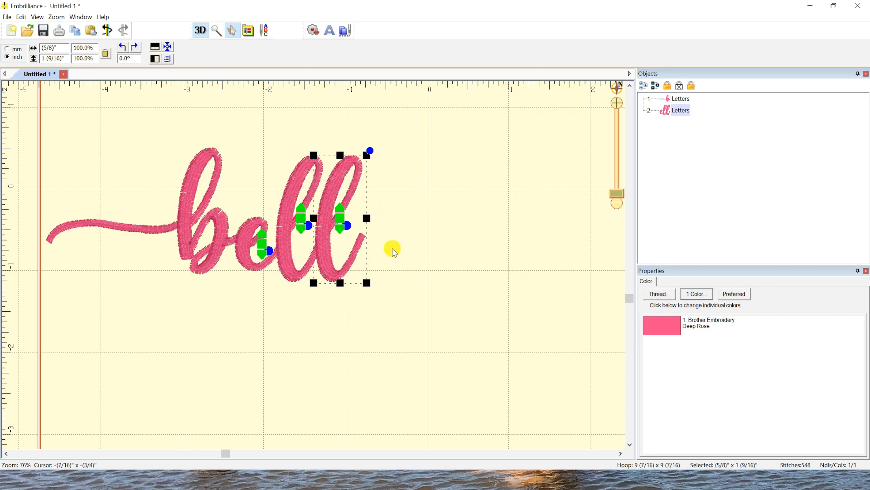
{"action": "left_click", "coordinate": [397, 247]}
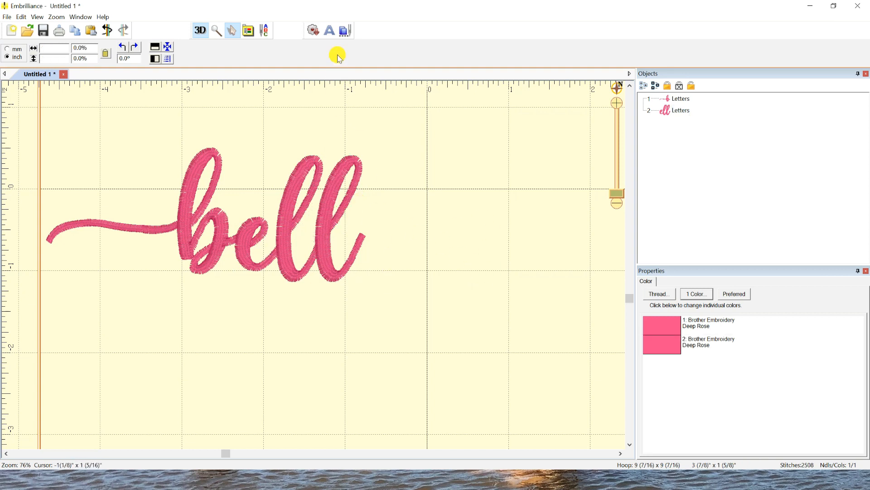
Add a lettering object reading a in the LD Sign End 2 (2) font and join it to the last l
{"action": "left_click", "coordinate": [330, 32]}
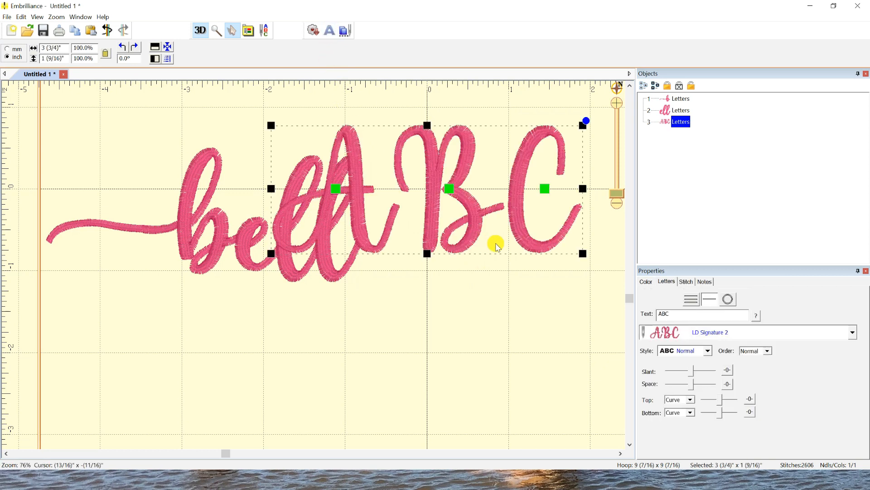
{"action": "left_click", "coordinate": [679, 314]}
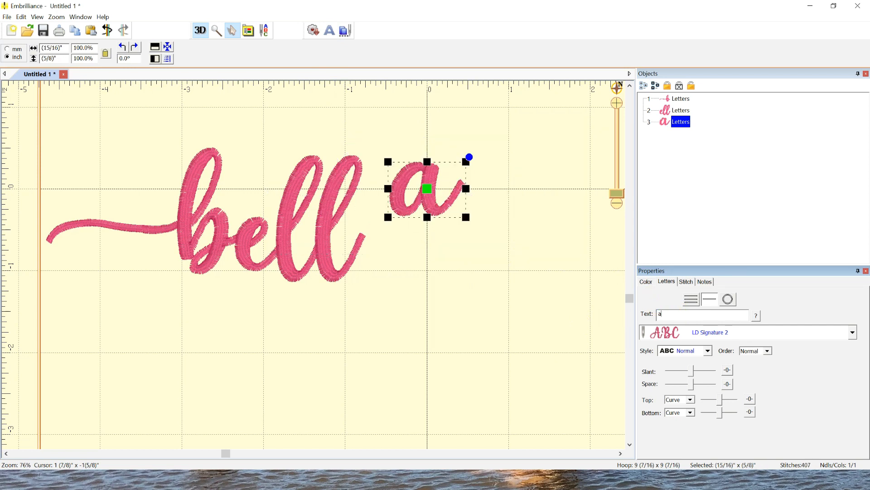
{"action": "left_click", "coordinate": [853, 332]}
{"action": "scroll", "coordinate": [733, 245], "scroll_direction": "up", "scroll_amount": 3}
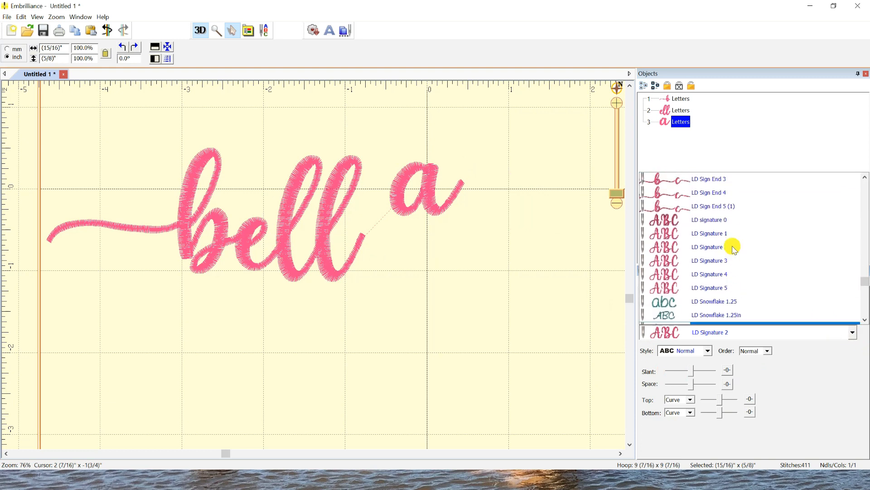
{"action": "scroll", "coordinate": [733, 247], "scroll_direction": "up", "scroll_amount": 4}
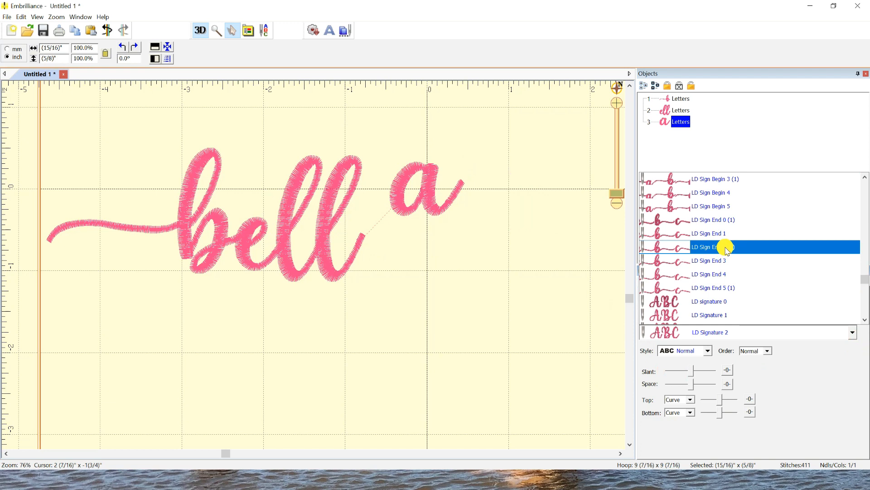
{"action": "left_click", "coordinate": [728, 249]}
{"action": "left_click_drag", "start_coordinate": [371, 180], "coordinate": [395, 231]}
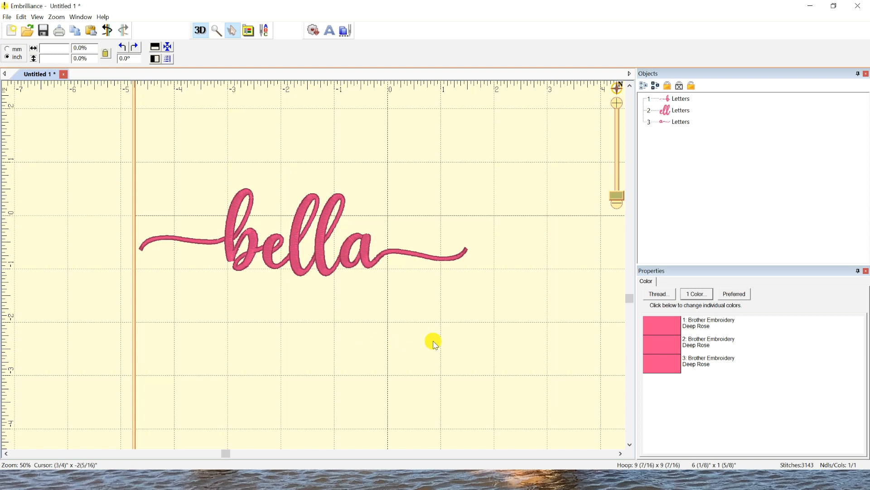
Add another lettering object with the text 1 to insert a heart
{"action": "left_click", "coordinate": [330, 32]}
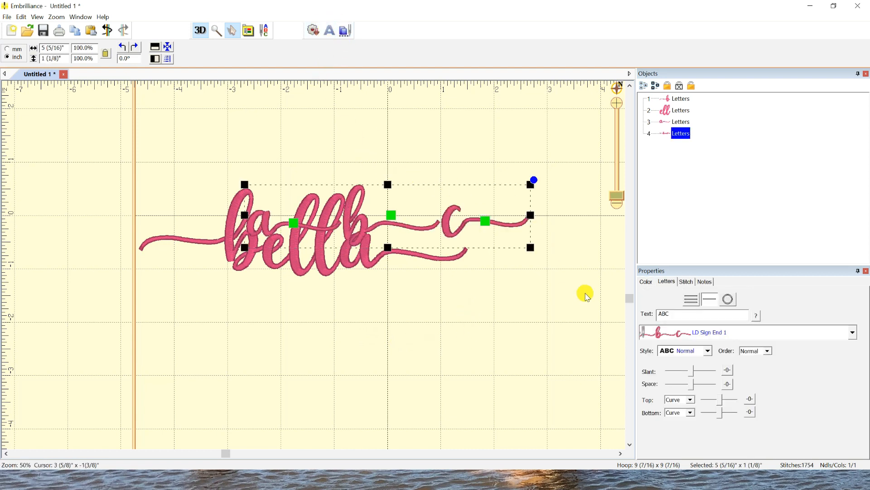
{"action": "left_click", "coordinate": [680, 314]}
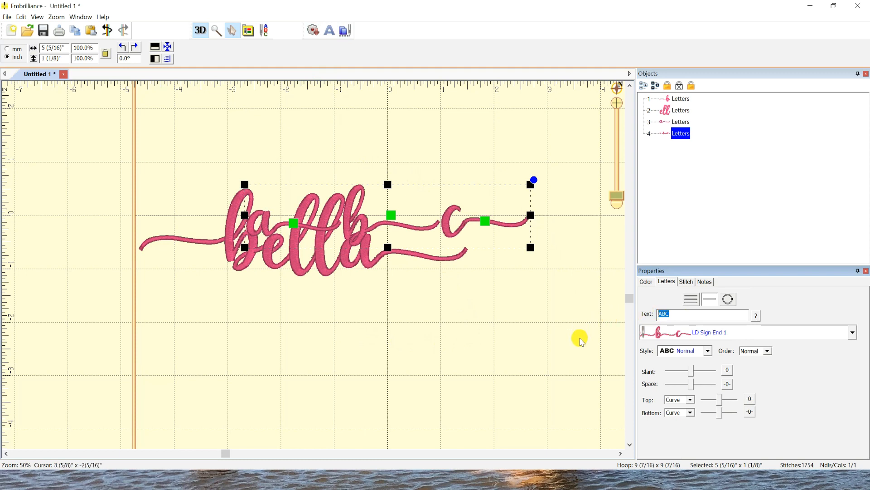
{"action": "type", "text": "1"}
{"action": "key", "text": "Return"}
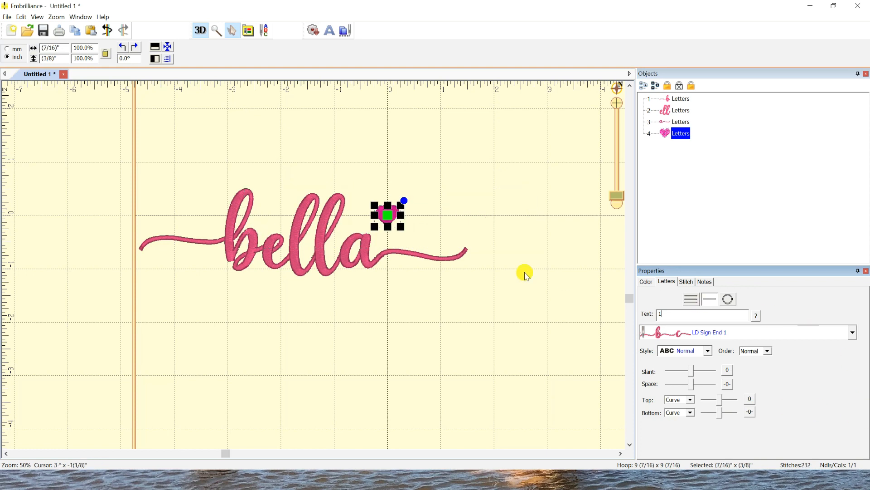
Try the heart in the LD Sign End 1 and LD Sign End 5 (1) fonts
{"action": "left_click", "coordinate": [851, 332]}
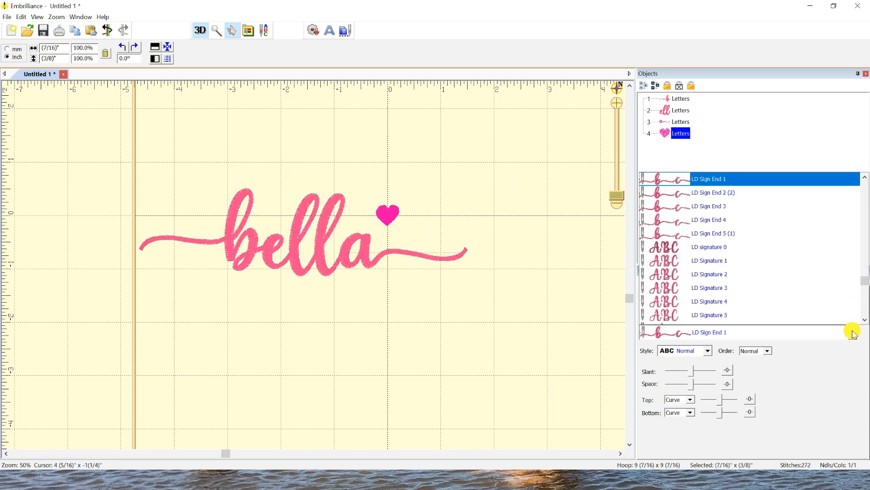
{"action": "scroll", "coordinate": [730, 242], "scroll_direction": "up", "scroll_amount": 1}
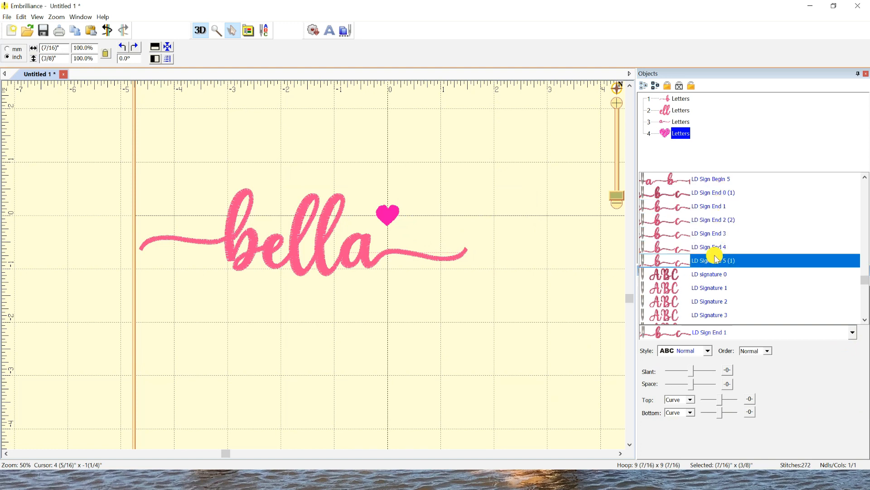
{"action": "left_click", "coordinate": [719, 207]}
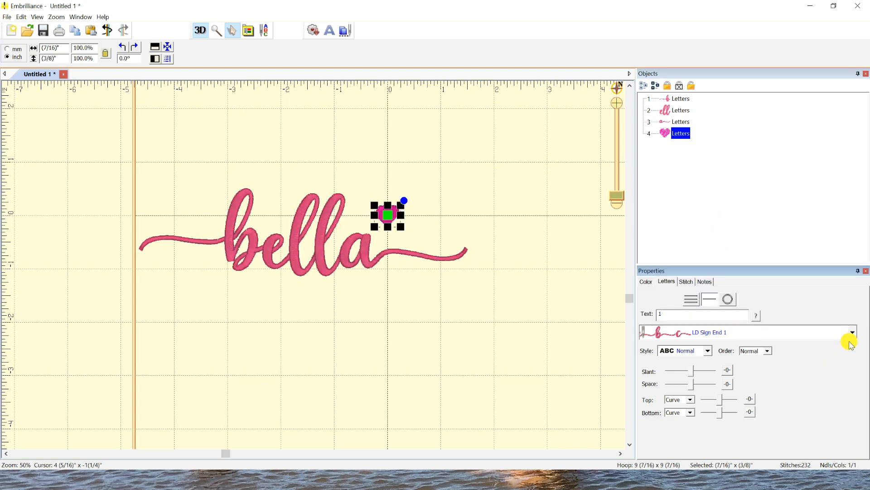
{"action": "left_click", "coordinate": [851, 332]}
{"action": "scroll", "coordinate": [730, 232], "scroll_direction": "down", "scroll_amount": 1}
{"action": "left_click", "coordinate": [737, 230]}
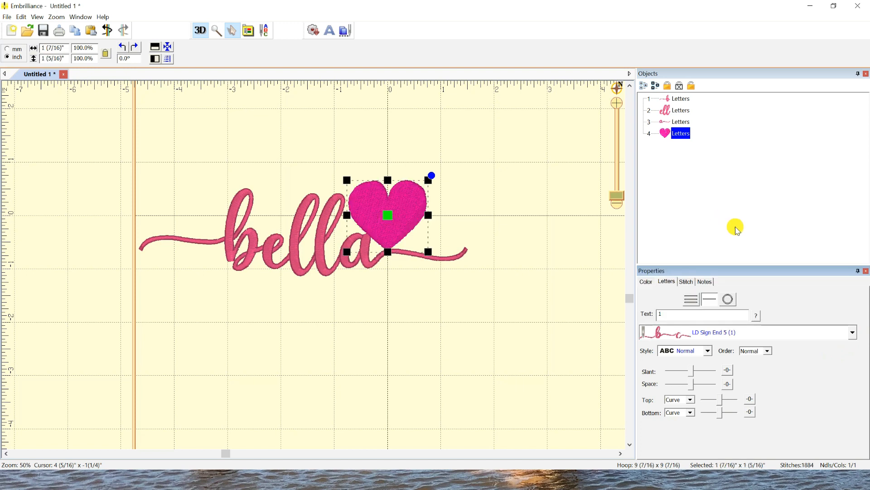
Set the heart's font to LD Sign End 2 (2)
{"action": "left_click", "coordinate": [847, 330]}
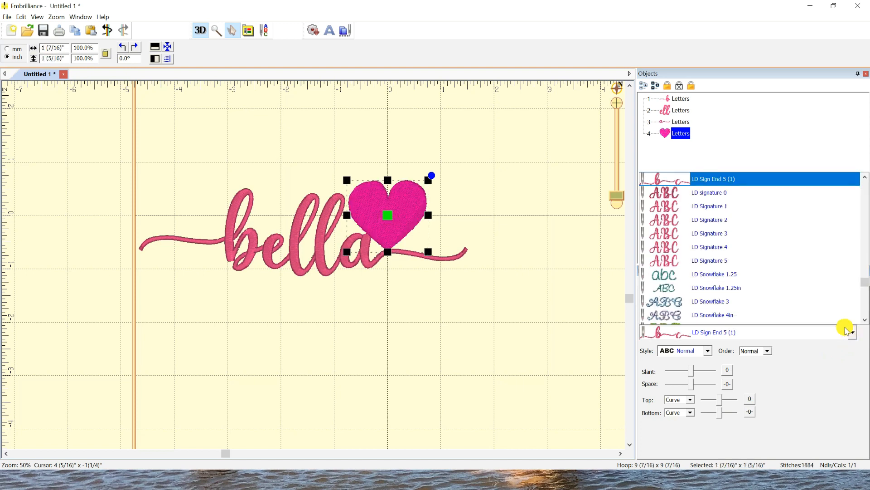
{"action": "scroll", "coordinate": [722, 268], "scroll_direction": "up", "scroll_amount": 1}
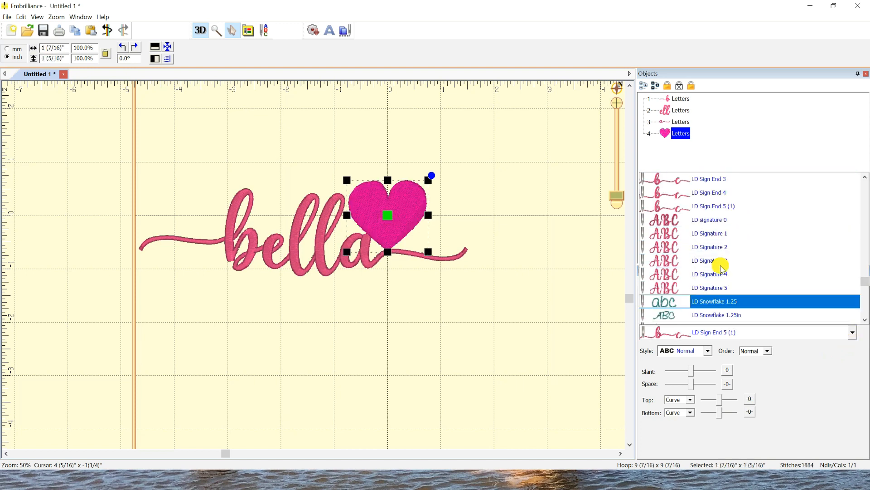
{"action": "scroll", "coordinate": [723, 223], "scroll_direction": "up", "scroll_amount": 2}
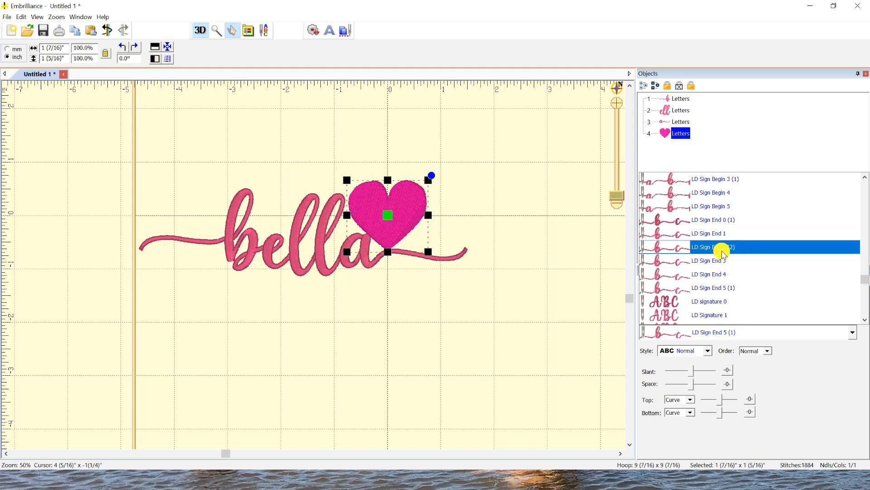
{"action": "left_click", "coordinate": [720, 247]}
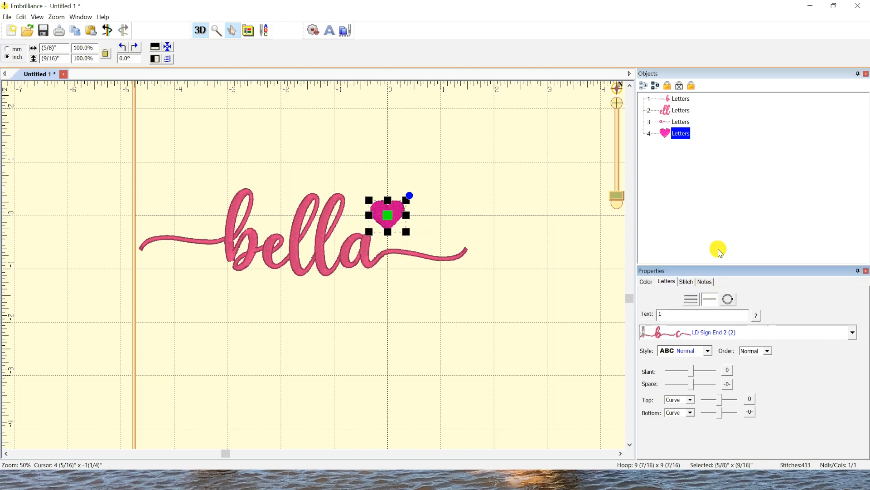
Place the heart above the tip of the ending swash and rotate it by about 11.7°
{"action": "left_click_drag", "start_coordinate": [387, 214], "coordinate": [444, 228]}
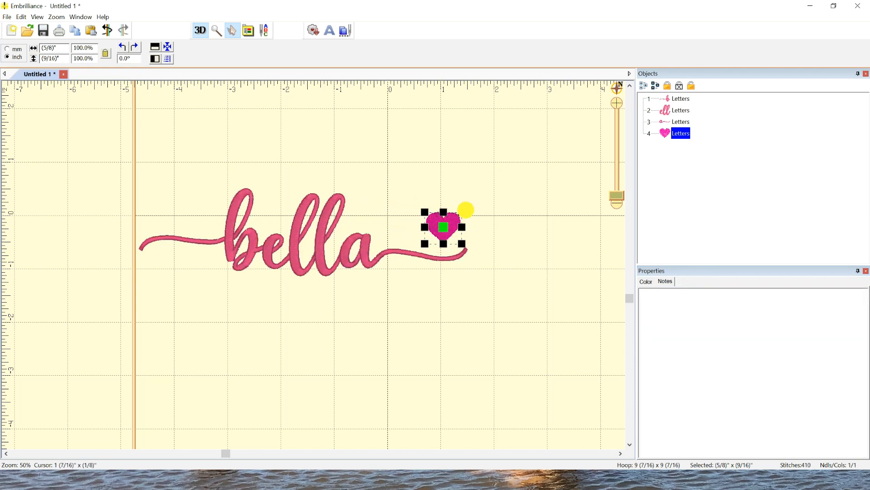
{"action": "left_click_drag", "start_coordinate": [466, 209], "coordinate": [481, 191]}
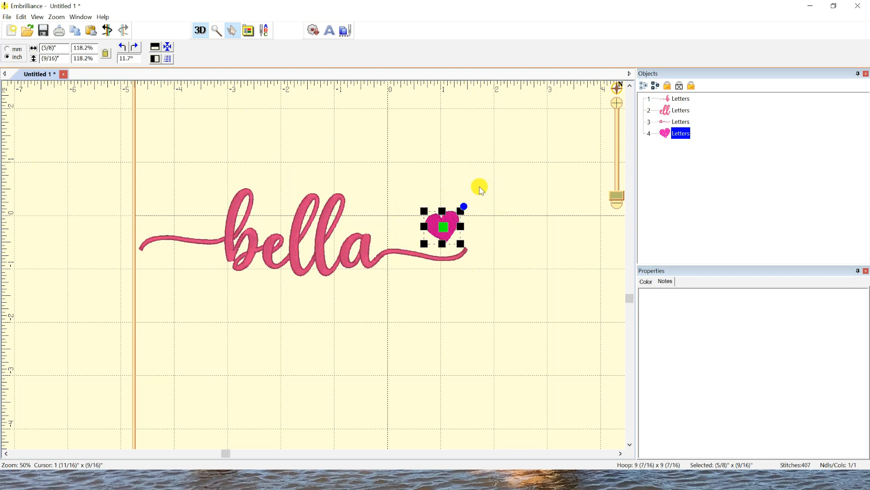
{"action": "left_click", "coordinate": [523, 252]}
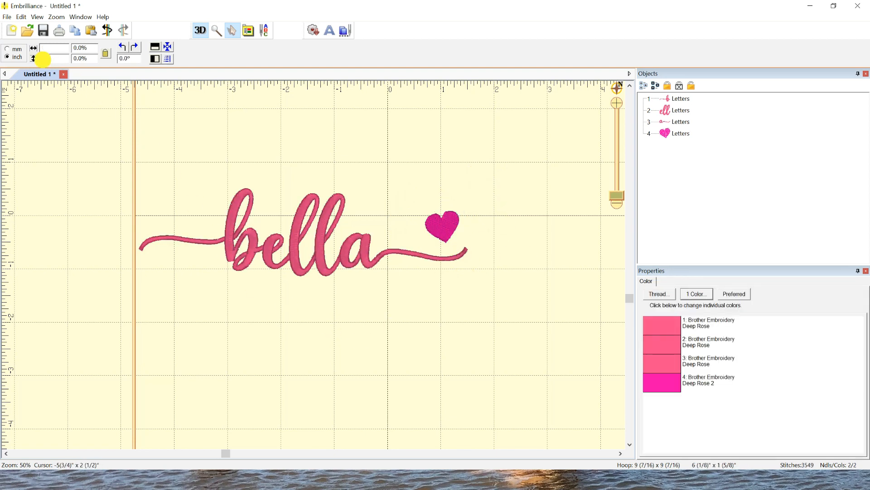
Save the design to the Desktop as a JEF stitch file named bella
{"action": "left_click", "coordinate": [8, 18]}
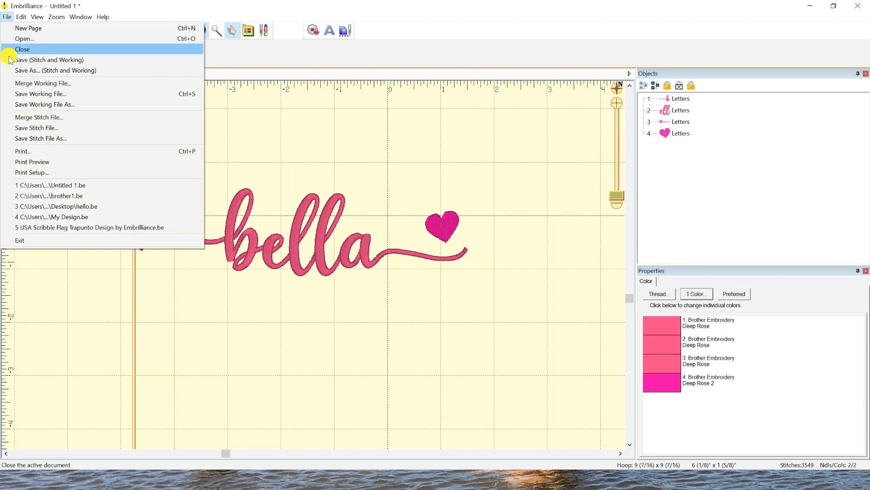
{"action": "left_click", "coordinate": [32, 141]}
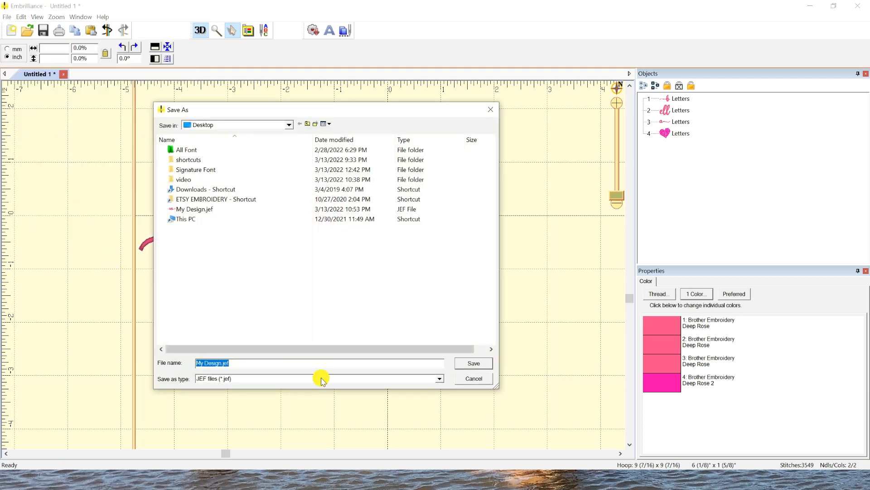
{"action": "left_click", "coordinate": [439, 379]}
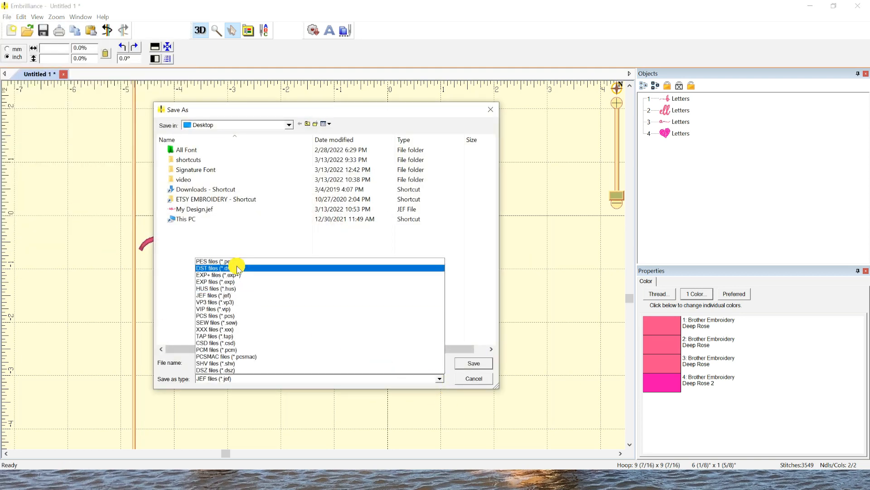
{"action": "left_click", "coordinate": [225, 296]}
{"action": "key", "text": "shift+Tab"}
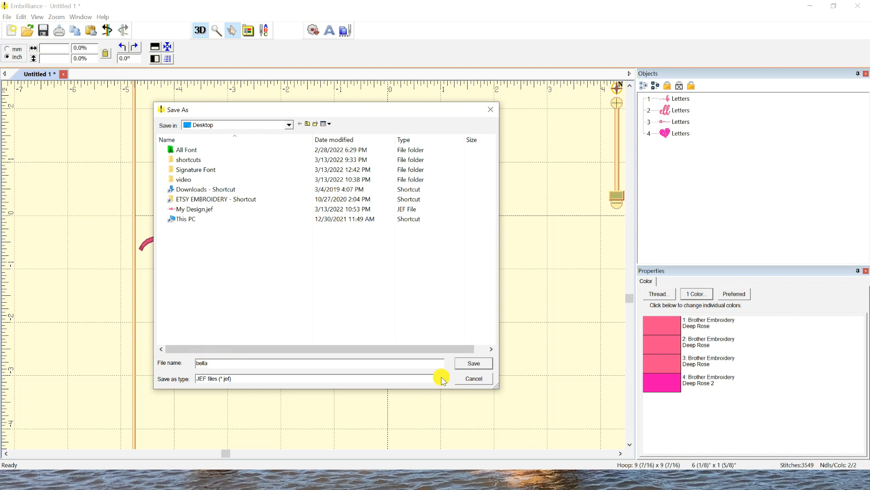
{"action": "left_click", "coordinate": [473, 363]}
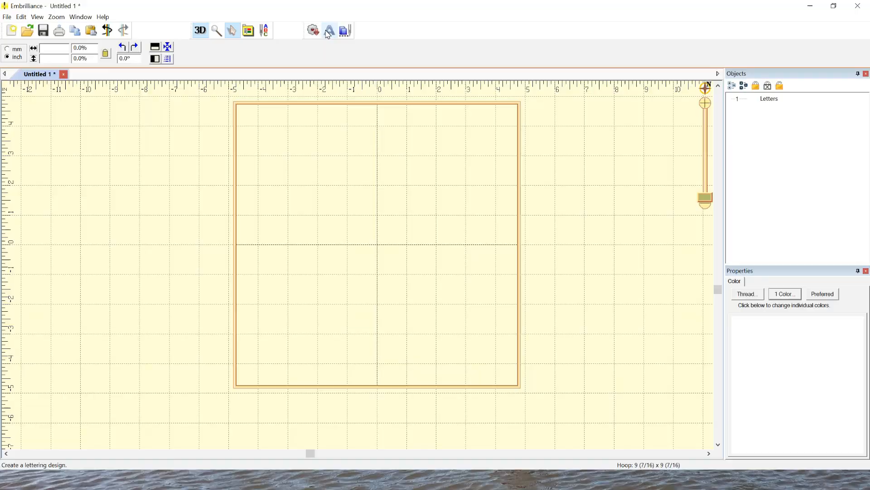
Add a new lettering object in the LD Bella 6 font with the six-letter first name as its text
{"action": "left_click", "coordinate": [329, 30]}
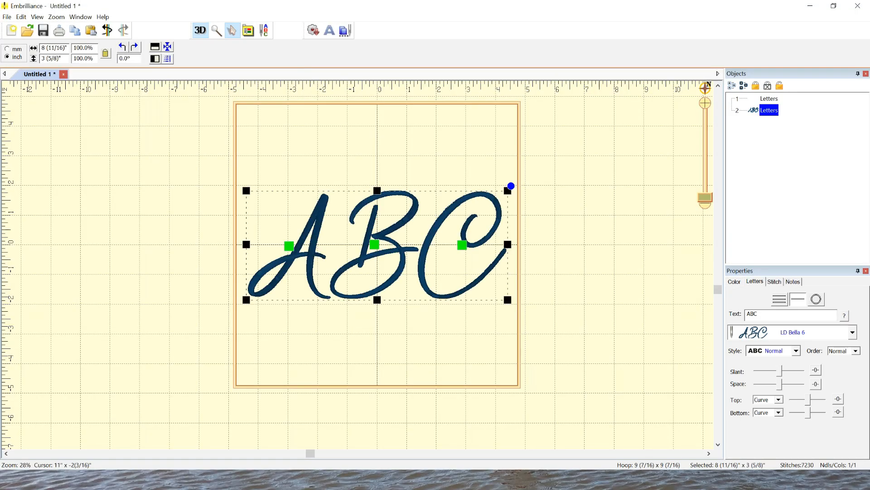
{"action": "type", "text": "R"}
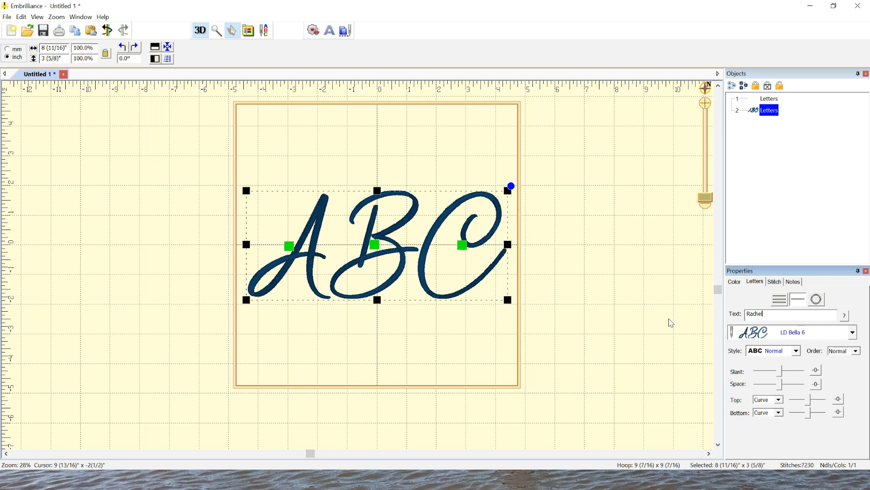
{"action": "type", "text": "achel"}
{"action": "key", "text": "Return"}
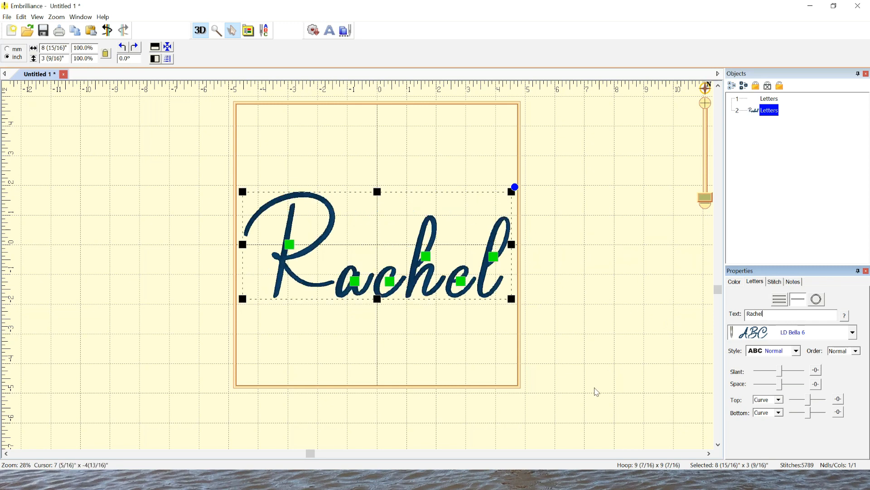
Nudge the name's third letter left until it joins the second letter
{"action": "left_click", "coordinate": [389, 282]}
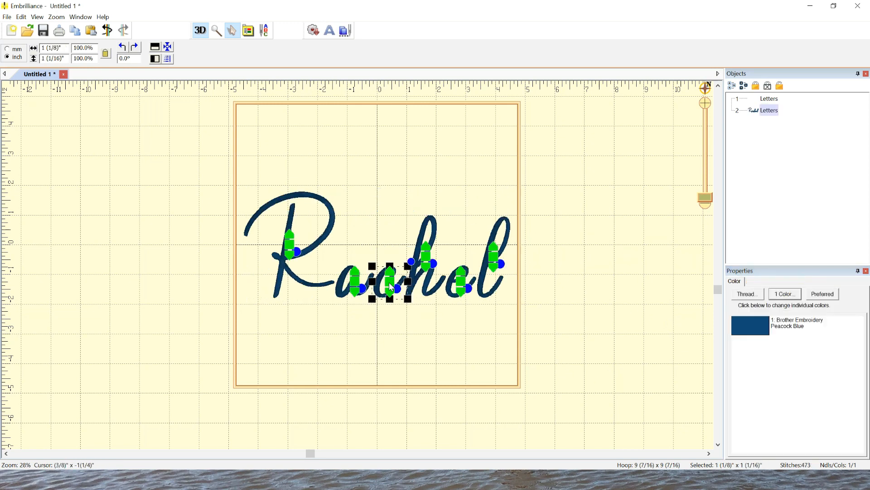
{"action": "key", "text": "Left"}
{"action": "key", "text": "Left"}
{"action": "key", "text": "Left"}
{"action": "key", "text": "Left"}
{"action": "key", "text": "Left"}
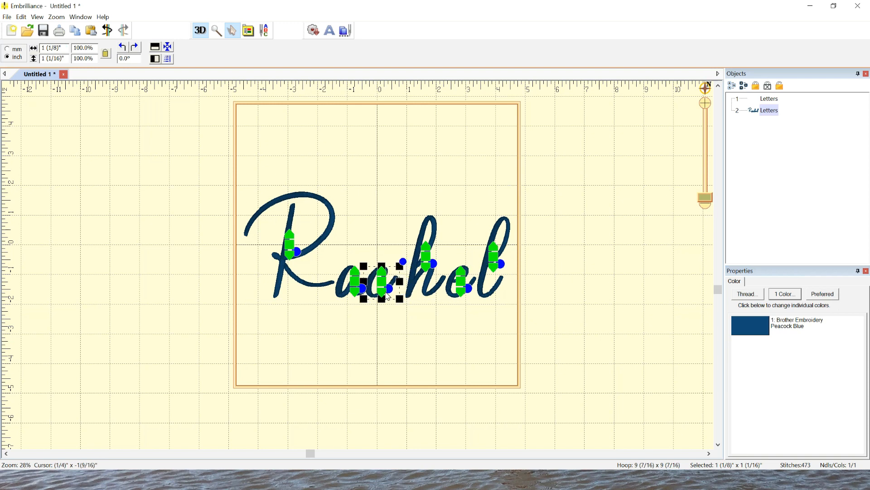
Nudge the fourth letter left until its stem meets the end stroke of the third letter
{"action": "left_click", "coordinate": [427, 262]}
{"action": "key", "text": "Left"}
{"action": "key", "text": "Left"}
{"action": "key", "text": "Left"}
{"action": "key", "text": "Left"}
{"action": "key", "text": "Left"}
{"action": "key", "text": "Left"}
{"action": "key", "text": "Left"}
{"action": "key", "text": "Left"}
{"action": "key", "text": "Left"}
{"action": "key", "text": "Left"}
{"action": "key", "text": "Left"}
{"action": "key", "text": "Left"}
{"action": "key", "text": "Left"}
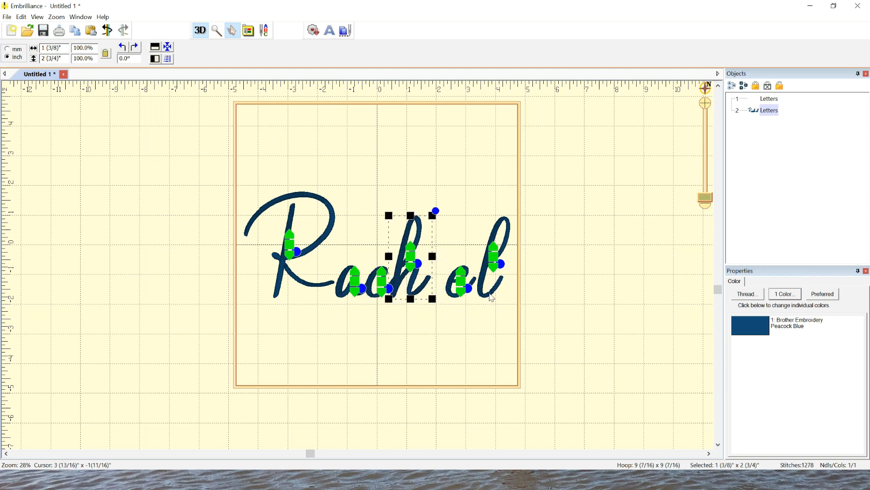
Nudge the fifth letter left to close the gap to the fourth letter
{"action": "left_click", "coordinate": [460, 288]}
{"action": "key", "text": "Left"}
{"action": "key", "text": "Left"}
{"action": "key", "text": "Left"}
{"action": "key", "text": "Left"}
{"action": "key", "text": "Left"}
{"action": "key", "text": "Left"}
{"action": "key", "text": "Left"}
{"action": "key", "text": "Left"}
{"action": "key", "text": "Left"}
{"action": "key", "text": "Left"}
{"action": "key", "text": "Left"}
{"action": "key", "text": "Left"}
{"action": "key", "text": "Left"}
{"action": "key", "text": "Left"}
{"action": "key", "text": "Left"}
{"action": "key", "text": "Left"}
{"action": "key", "text": "Left"}
{"action": "key", "text": "Left"}
{"action": "key", "text": "Left"}
{"action": "key", "text": "Left"}
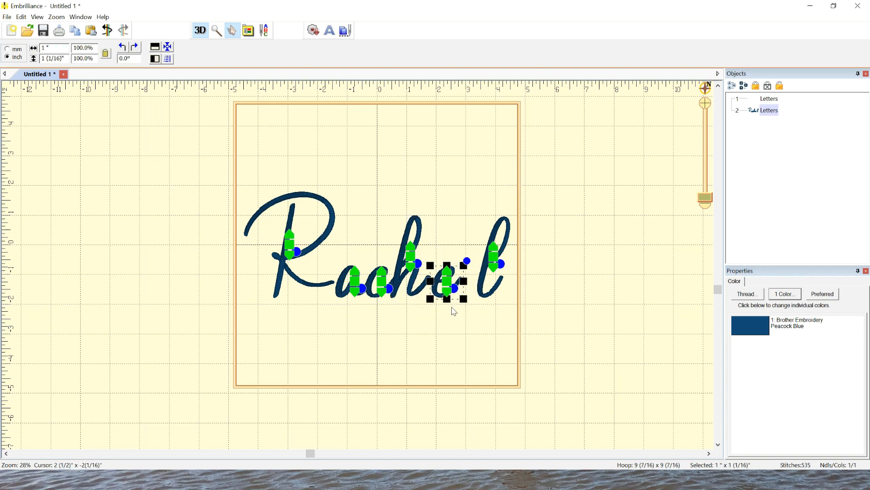
Nudge the last letter left until it connects with the end stroke of the fifth letter
{"action": "left_click", "coordinate": [494, 260]}
{"action": "key", "text": "Left"}
{"action": "key", "text": "Left"}
{"action": "key", "text": "Left"}
{"action": "key", "text": "Left"}
{"action": "key", "text": "Left"}
{"action": "key", "text": "Left"}
{"action": "key", "text": "Left"}
{"action": "key", "text": "Left"}
{"action": "key", "text": "Left"}
{"action": "key", "text": "Left"}
{"action": "key", "text": "Left"}
{"action": "key", "text": "Left"}
{"action": "key", "text": "Left"}
{"action": "key", "text": "Left"}
{"action": "key", "text": "Left"}
{"action": "key", "text": "Left"}
{"action": "key", "text": "Left"}
{"action": "key", "text": "Left"}
{"action": "key", "text": "Left"}
{"action": "key", "text": "Left"}
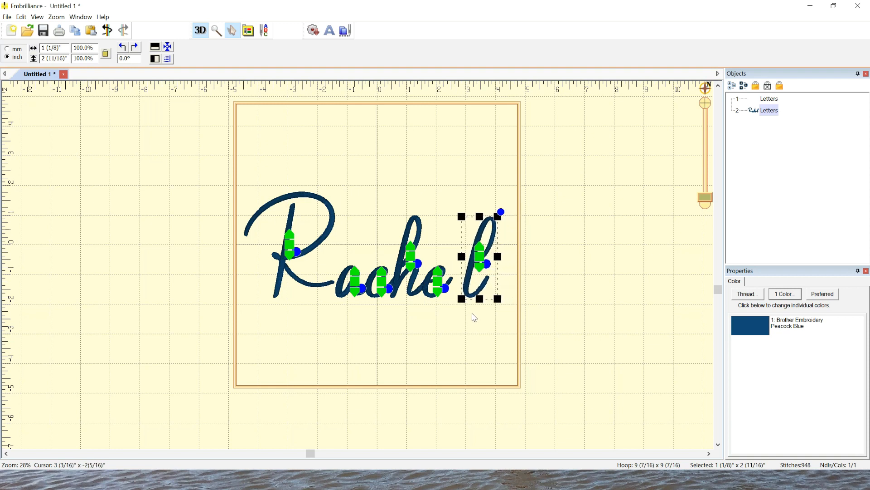
{"action": "key", "text": "Left"}
{"action": "key", "text": "Left"}
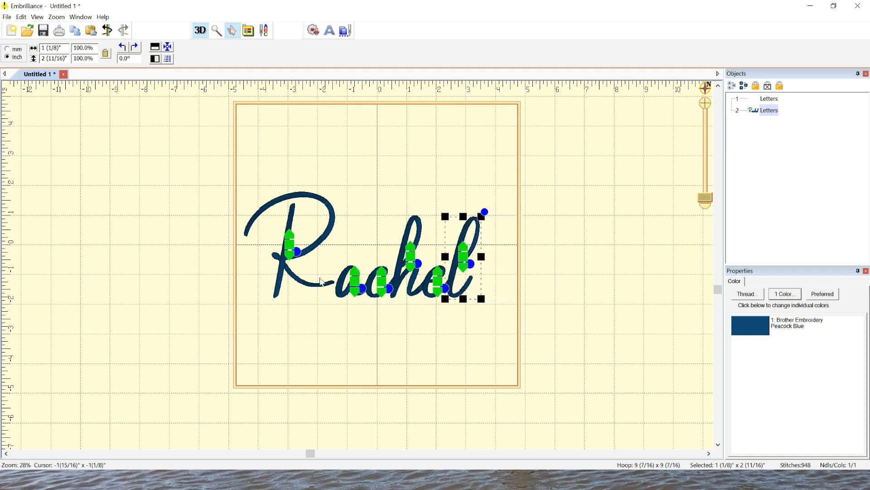
Move the capital initial down and right so it sits close to the second letter, and deselect the lettering
{"action": "left_click_drag", "start_coordinate": [293, 241], "coordinate": [309, 261]}
{"action": "left_click", "coordinate": [641, 261]}
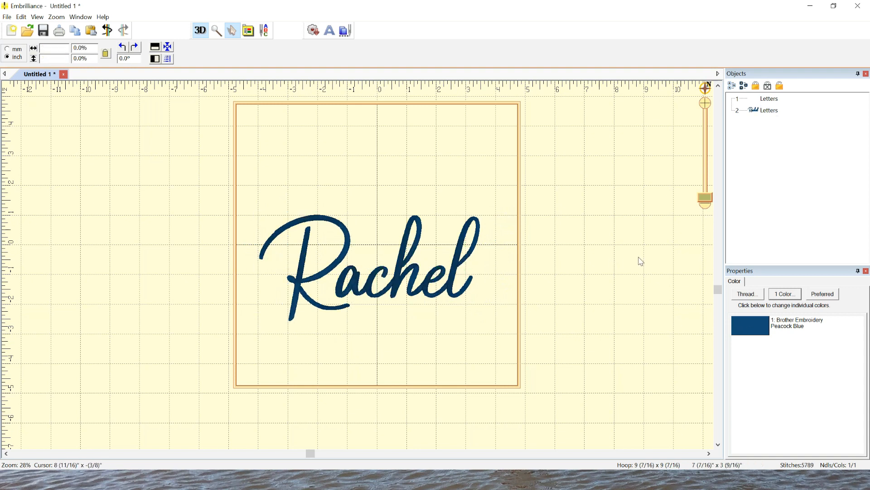